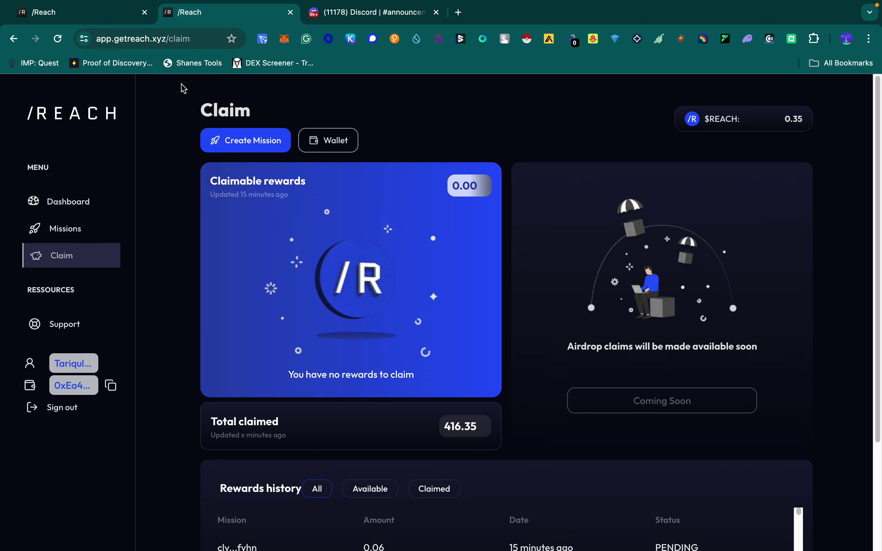
# Step: Open MetaMask and review the Base balances: 0.0012 ETH, 7 $Reach, zero RDAT, EVERY and WETH
pyautogui.click(284, 39)
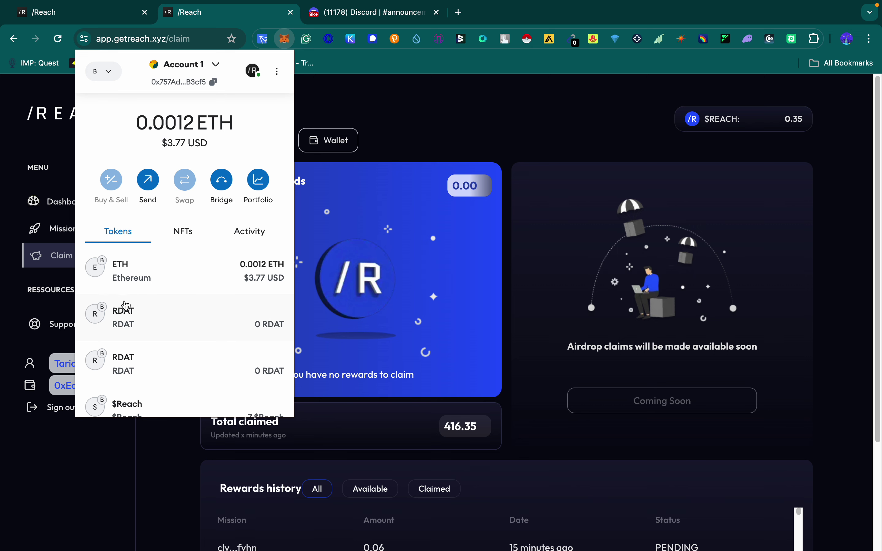
pyautogui.scroll(-2, 147, 325)
pyautogui.scroll(-4, 153, 330)
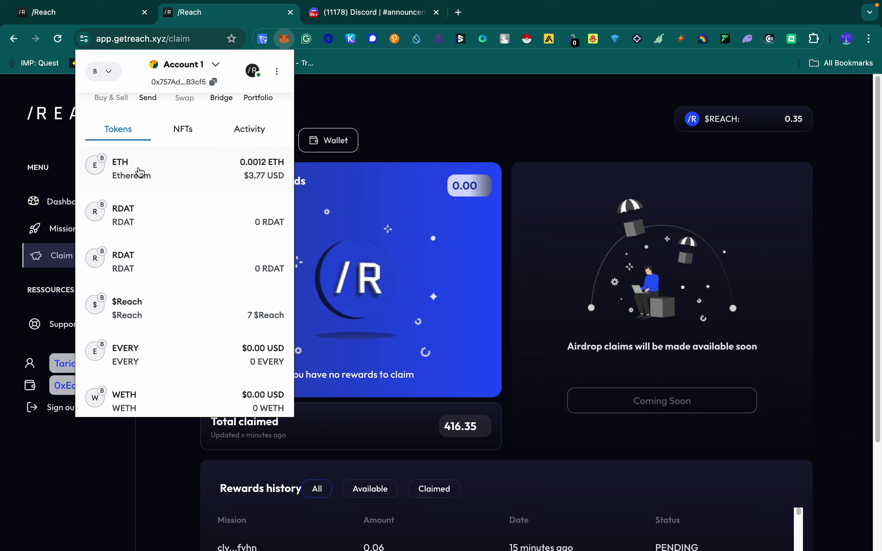
# Step: Switch MetaMask to Ethereum Mainnet, review its token balances, then bring the network list back up
pyautogui.click(102, 71)
pyautogui.click(156, 155)
pyautogui.scroll(-6, 205, 264)
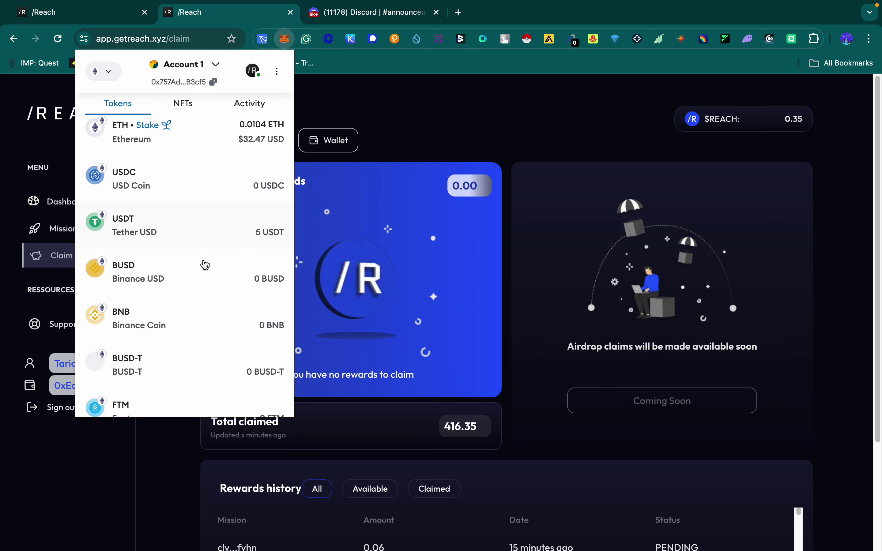
pyautogui.scroll(-5, 155, 281)
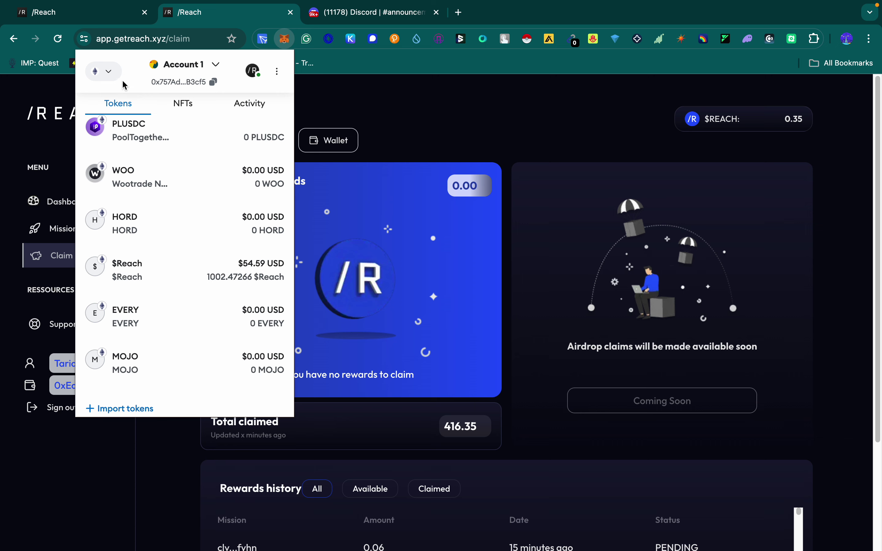
pyautogui.click(112, 77)
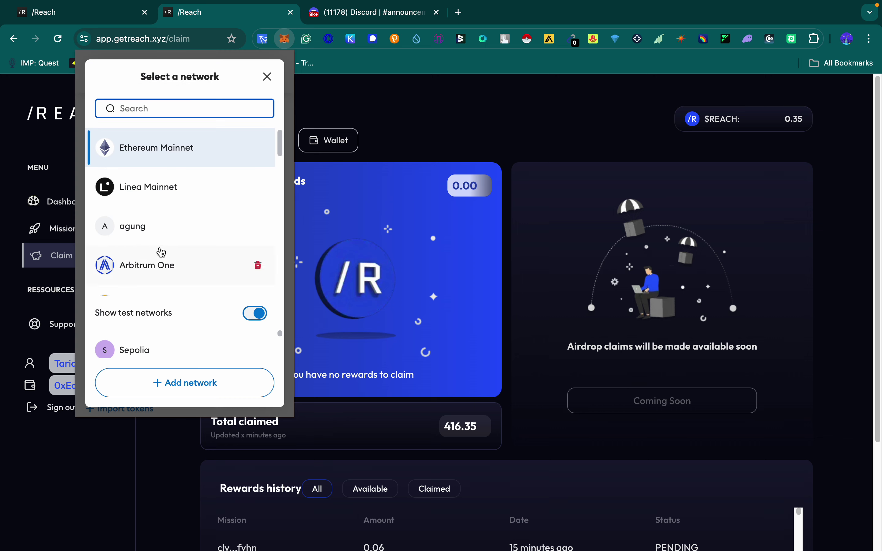
# Step: Switch MetaMask back to Base, confirm 0.0012 ETH and 7 $Reach, and close the wallet popup
pyautogui.scroll(-2, 162, 255)
pyautogui.scroll(-4, 161, 257)
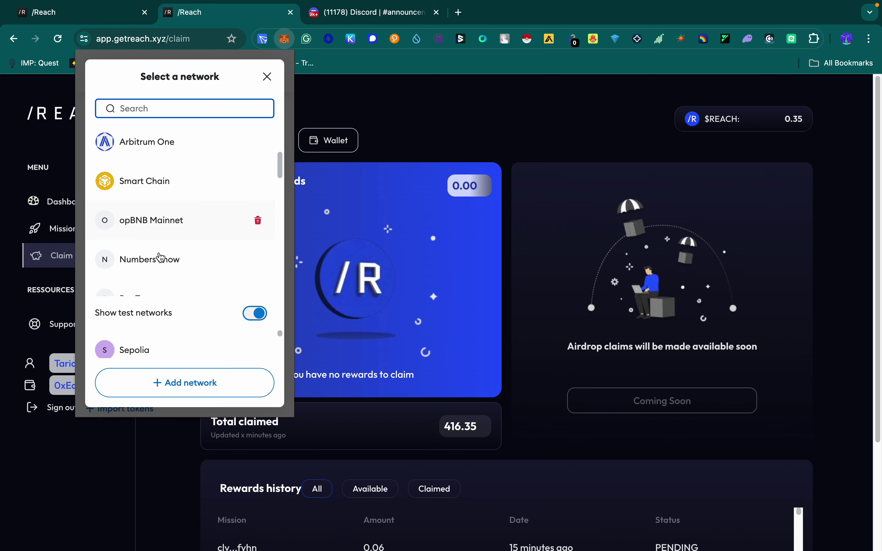
pyautogui.scroll(3, 142, 193)
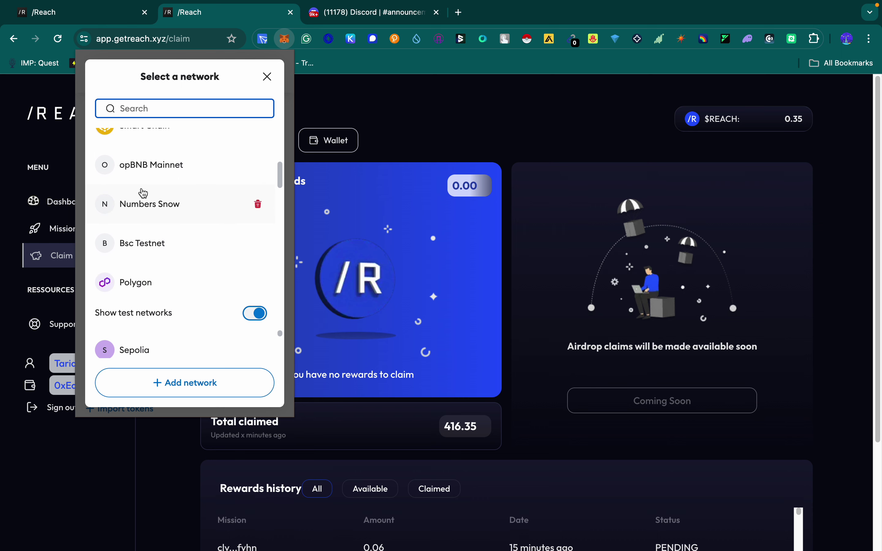
pyautogui.scroll(1, 142, 205)
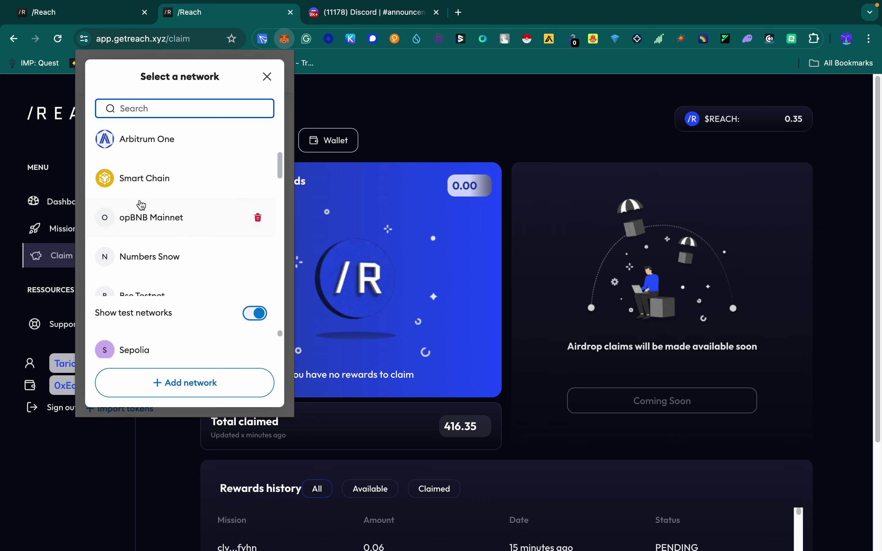
pyautogui.scroll(-2, 141, 207)
pyautogui.scroll(-8, 141, 208)
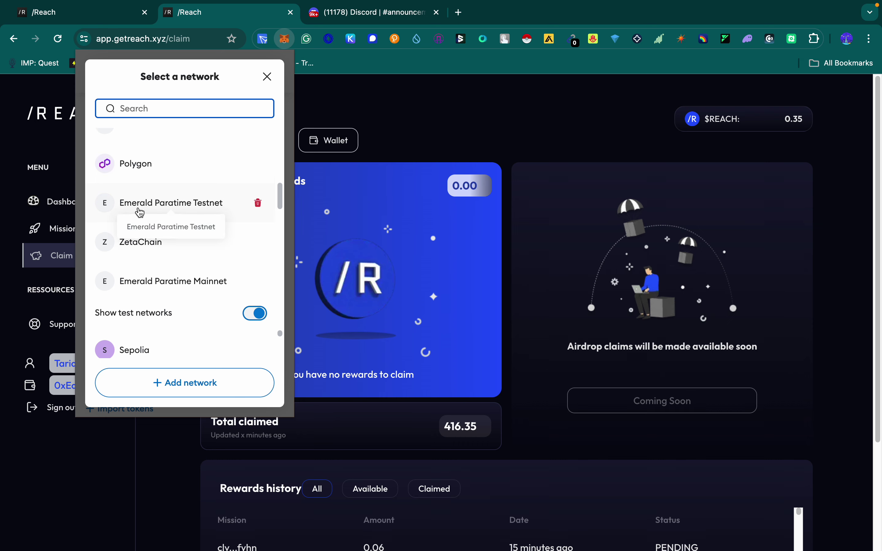
pyautogui.scroll(10, 140, 213)
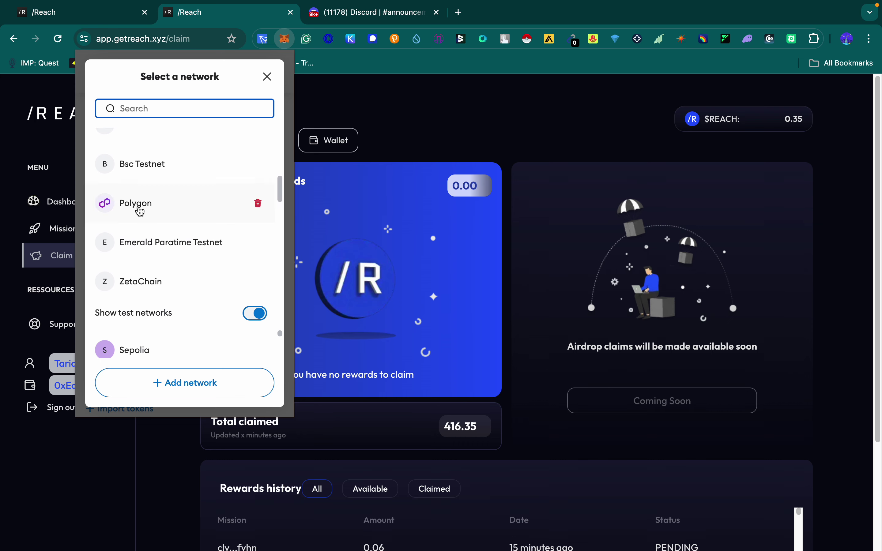
pyautogui.scroll(3, 141, 212)
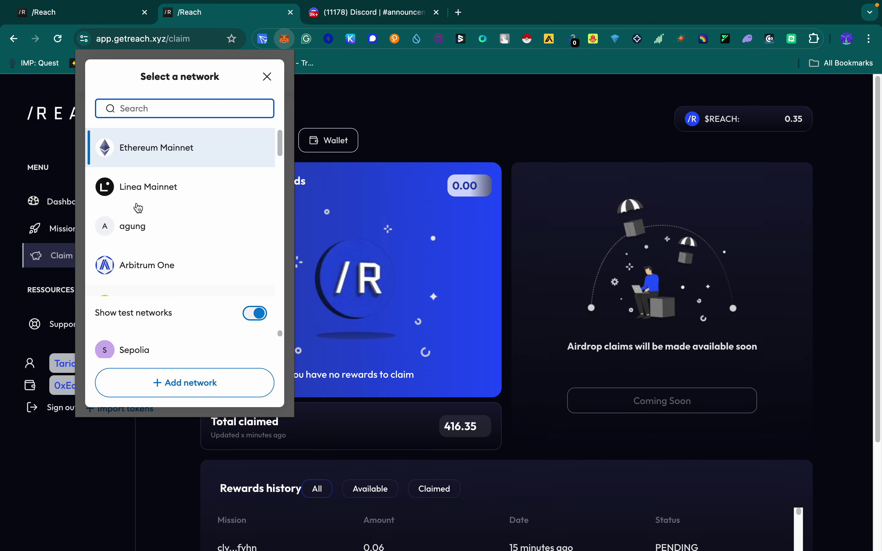
pyautogui.scroll(-8, 140, 215)
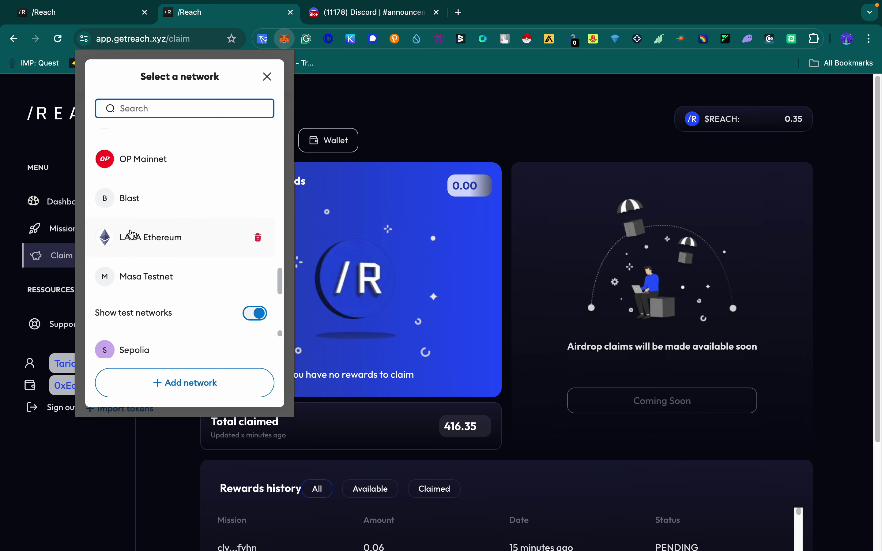
pyautogui.scroll(3, 138, 185)
pyautogui.scroll(5, 138, 185)
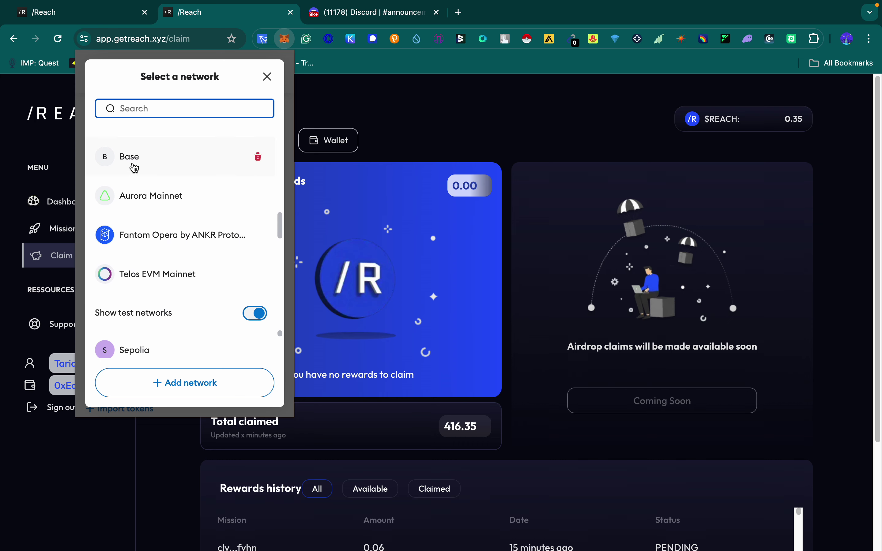
pyautogui.click(134, 170)
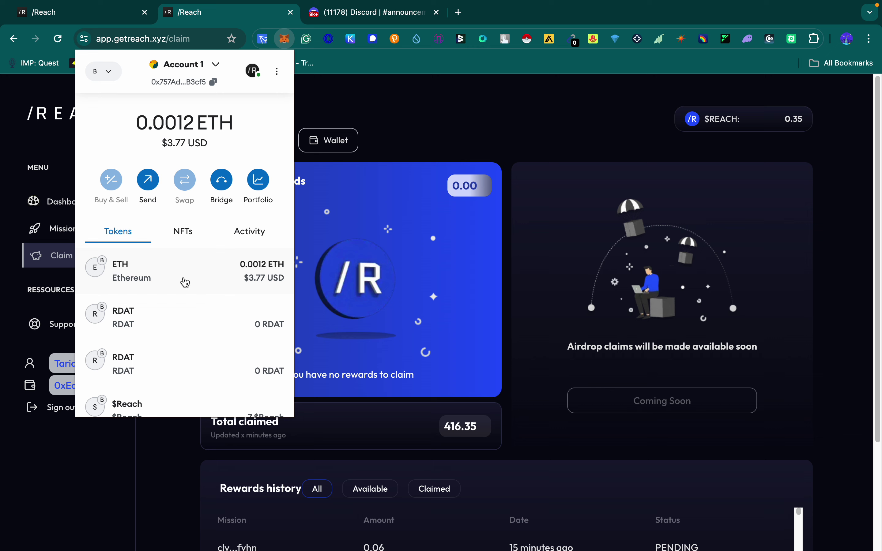
pyautogui.scroll(-2, 185, 283)
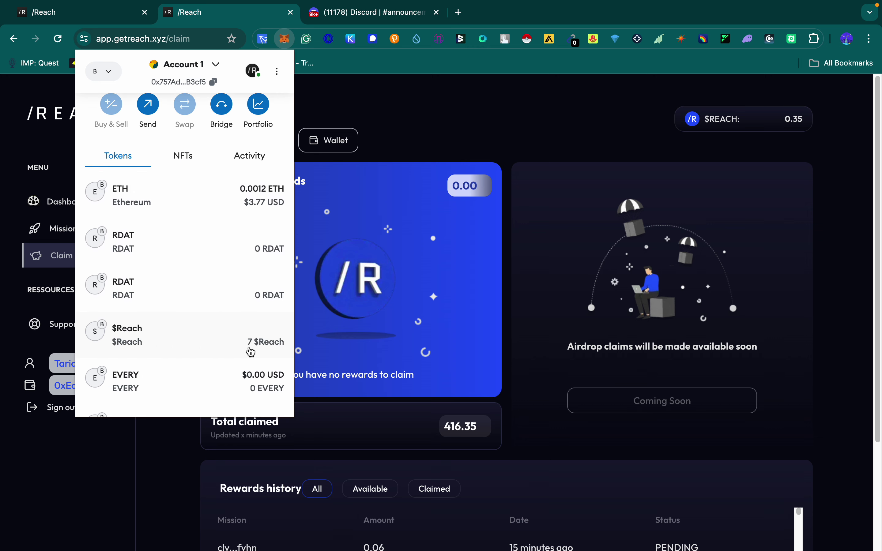
pyautogui.click(510, 305)
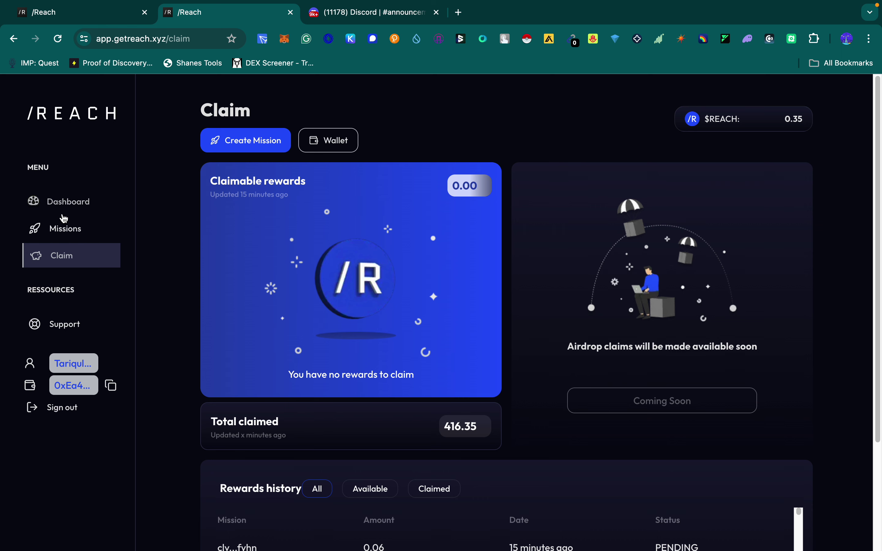
# Step: Open the Dashboard and review 10 active missions, 15,400 available rewards and 577,109 distributed
pyautogui.click(79, 205)
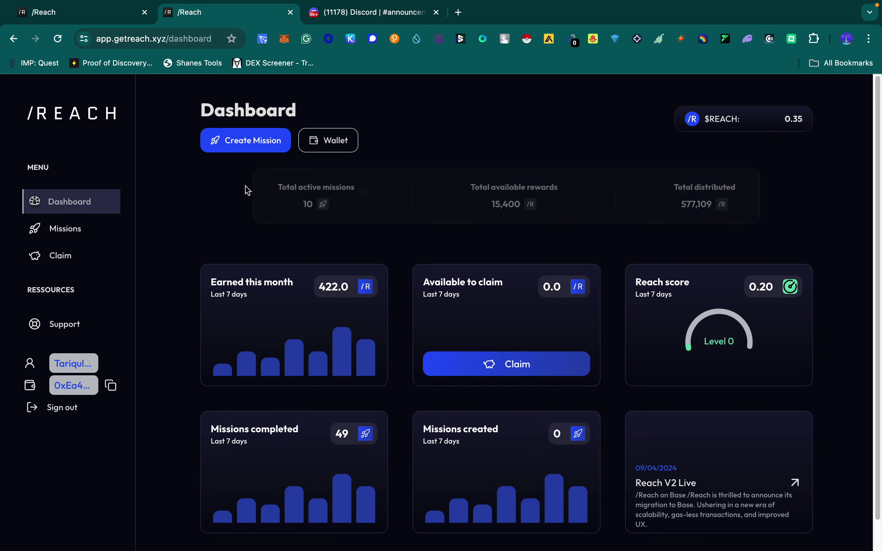
pyautogui.moveTo(231, 185); pyautogui.dragTo(323, 186)
pyautogui.doubleClick(267, 207)
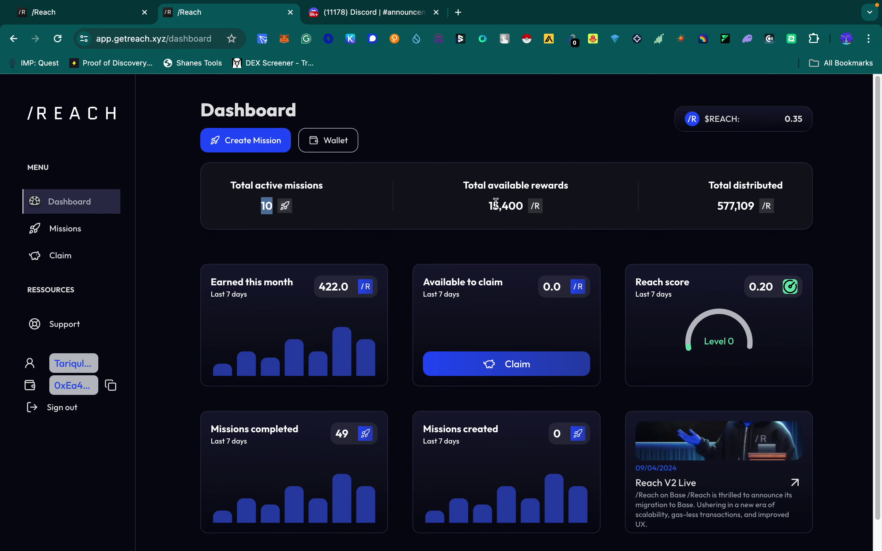
pyautogui.moveTo(525, 209); pyautogui.dragTo(477, 211)
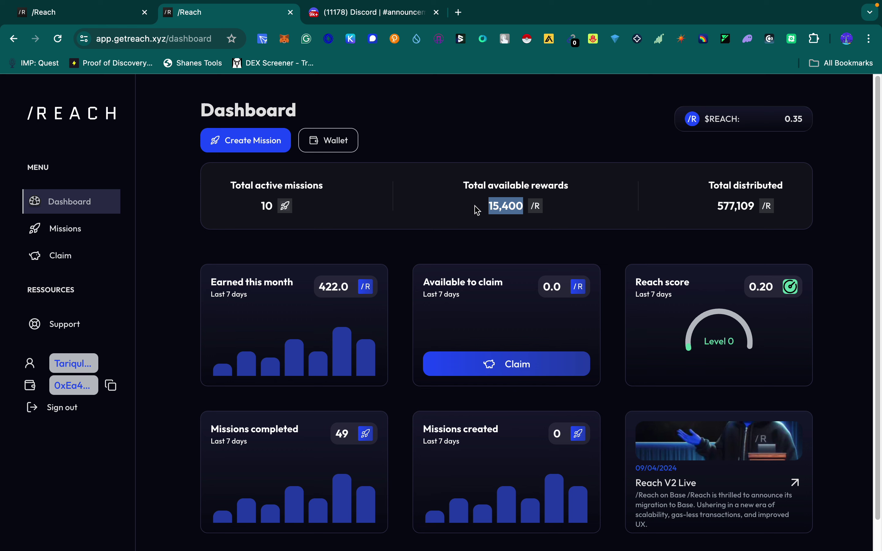
pyautogui.moveTo(301, 206); pyautogui.dragTo(235, 204)
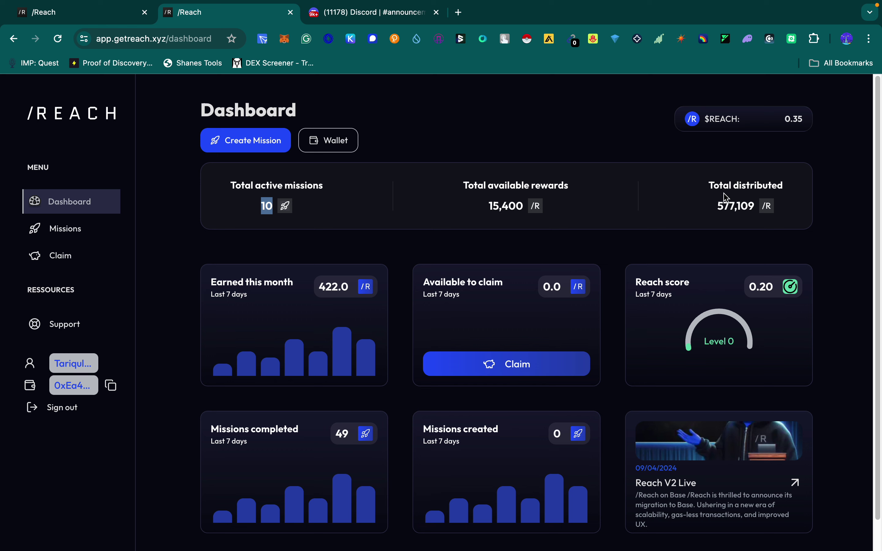
pyautogui.moveTo(707, 183); pyautogui.dragTo(763, 210)
pyautogui.click(733, 211)
# Step: Review the lower cards: 422.0 earned this month and the 0.20 Reach score
pyautogui.scroll(-1, 304, 291)
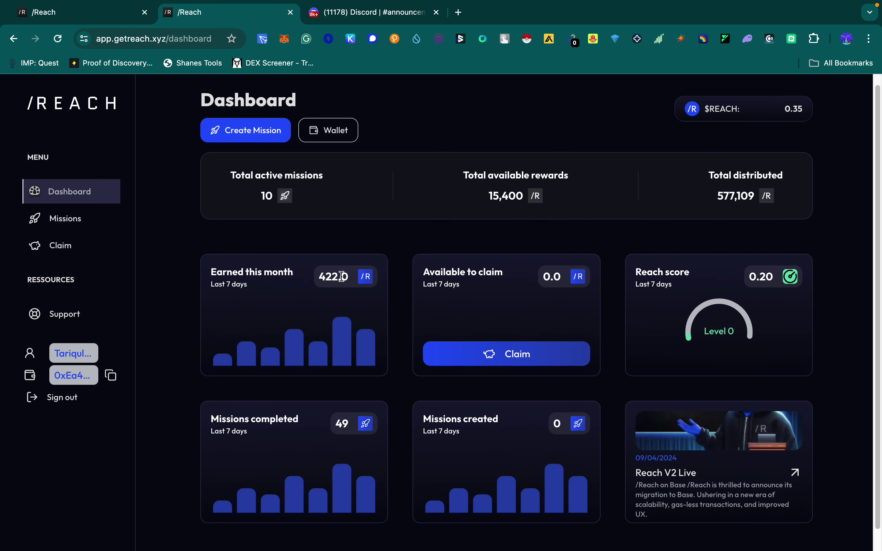
pyautogui.moveTo(341, 276); pyautogui.dragTo(292, 273)
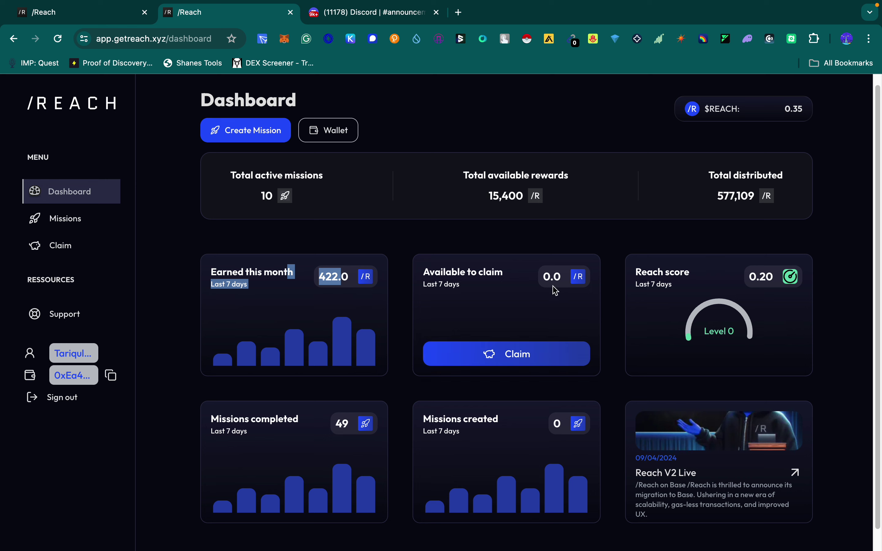
pyautogui.moveTo(692, 276); pyautogui.dragTo(781, 284)
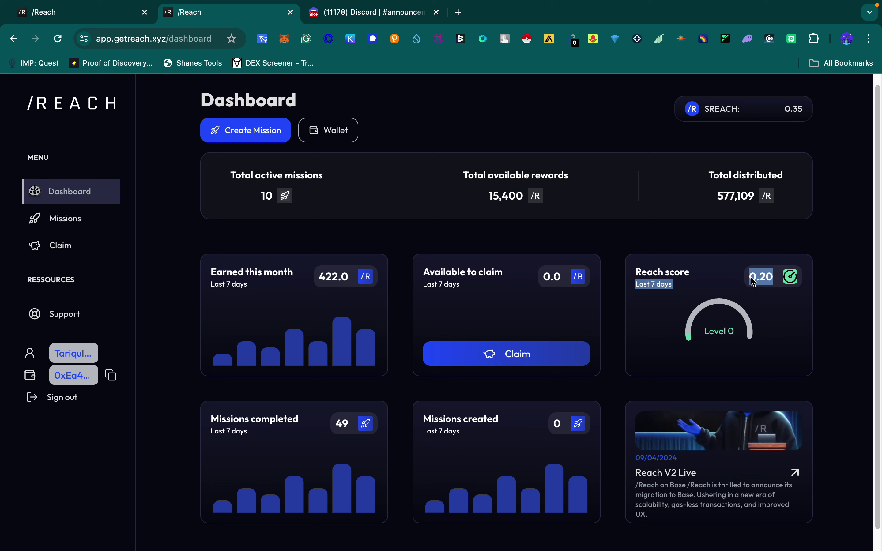
pyautogui.click(738, 282)
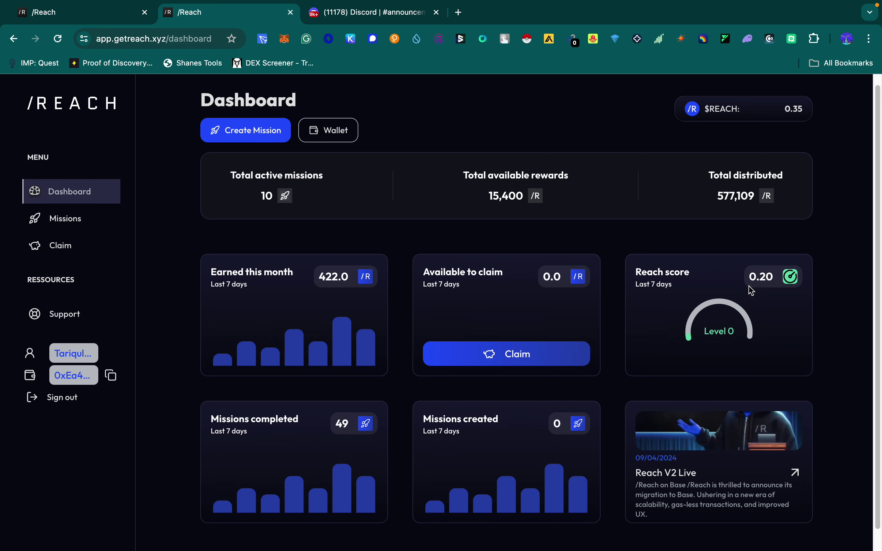
# Step: Check the 49 missions completed and 0 missions created stats, then go to Discord's announcements channel
pyautogui.scroll(-1, 744, 306)
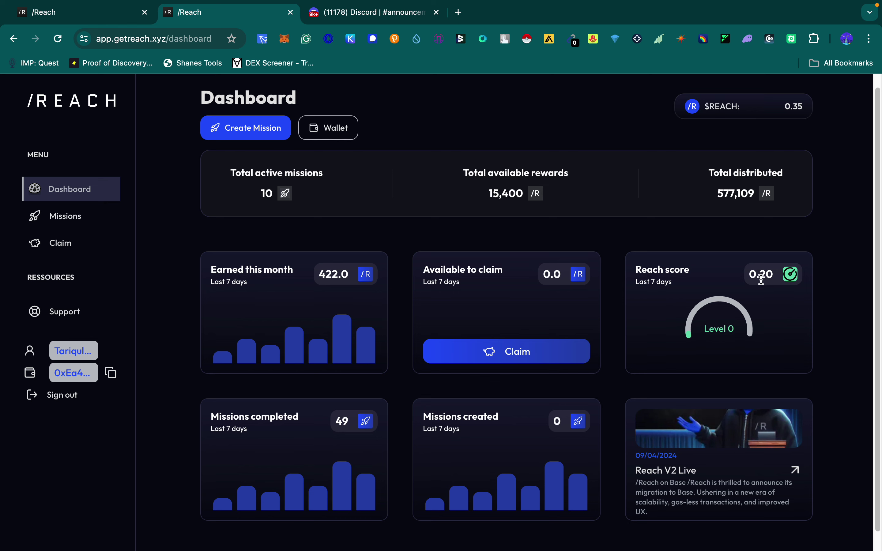
pyautogui.scroll(-1, 762, 280)
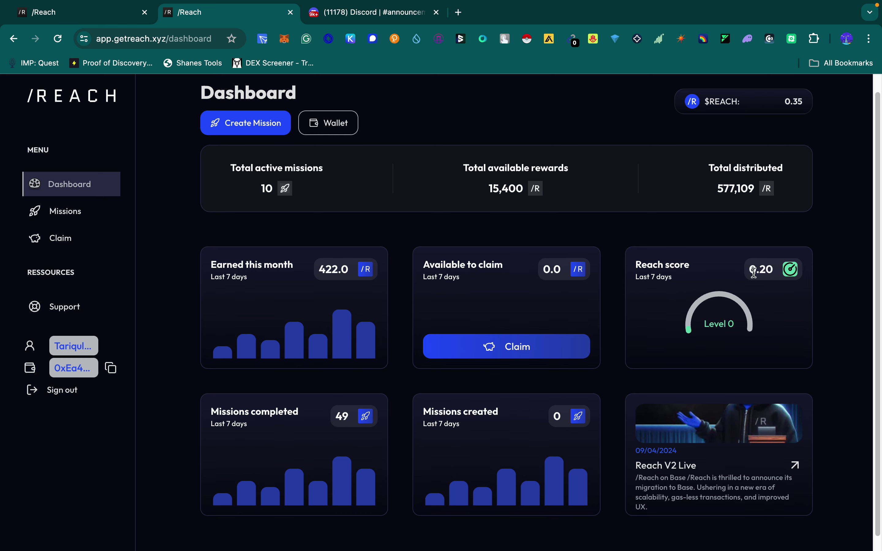
pyautogui.scroll(-1, 729, 306)
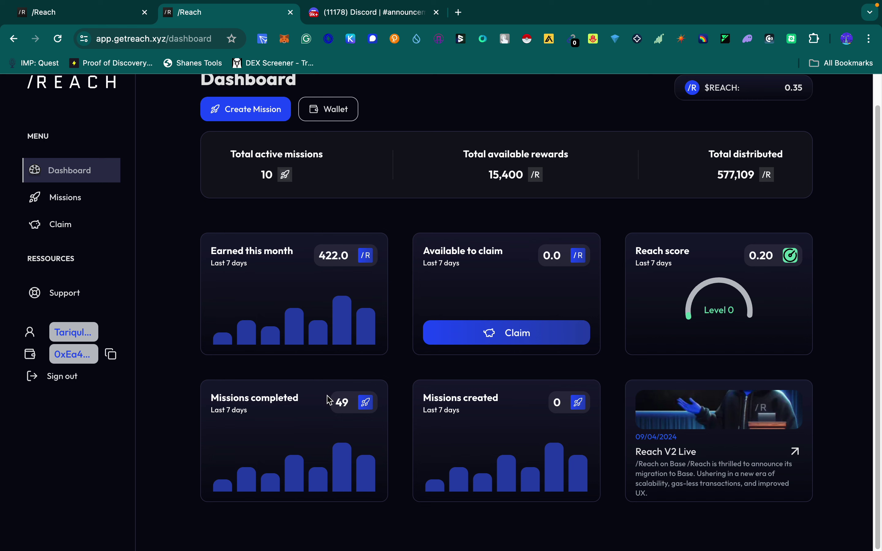
pyautogui.doubleClick(349, 404)
pyautogui.moveTo(245, 412); pyautogui.dragTo(200, 414)
pyautogui.moveTo(565, 410); pyautogui.dragTo(510, 402)
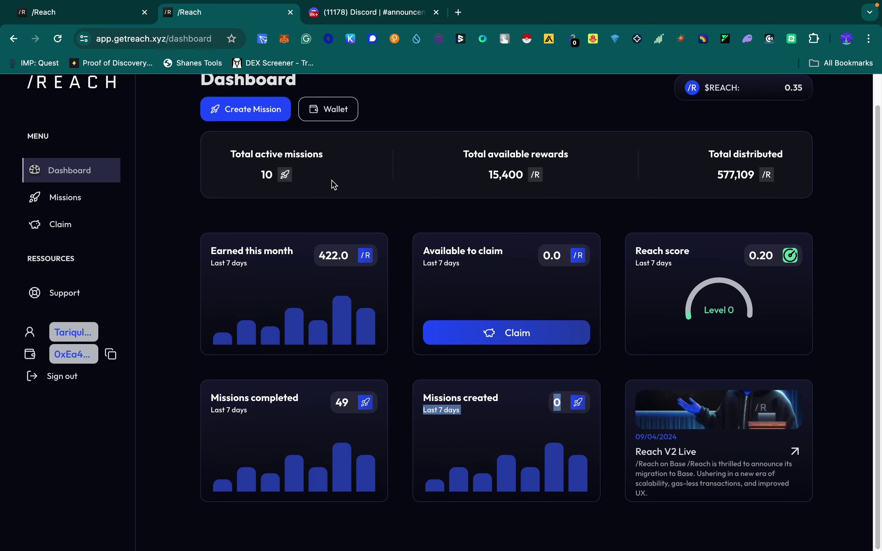
pyautogui.click(350, 19)
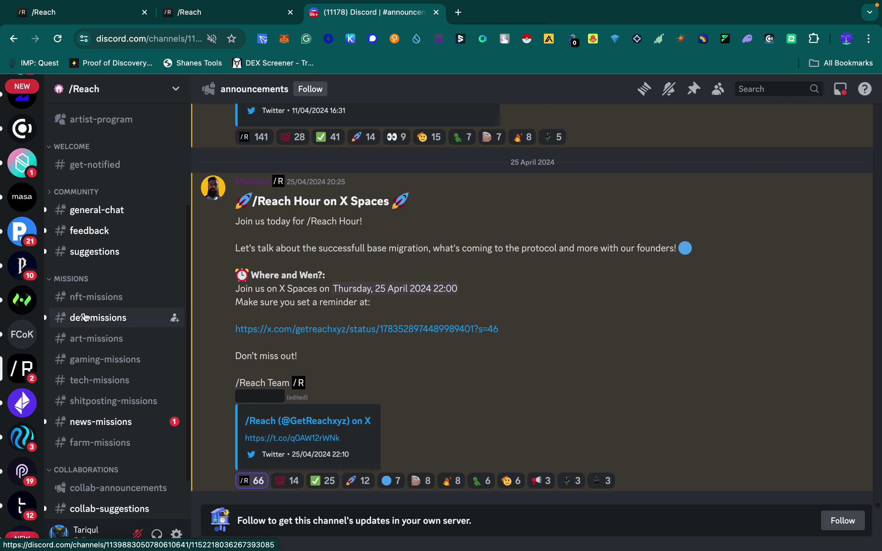
# Step: In #defi-missions, react ✅ to the Reach: 200 mission and open its linked X post
pyautogui.click(114, 325)
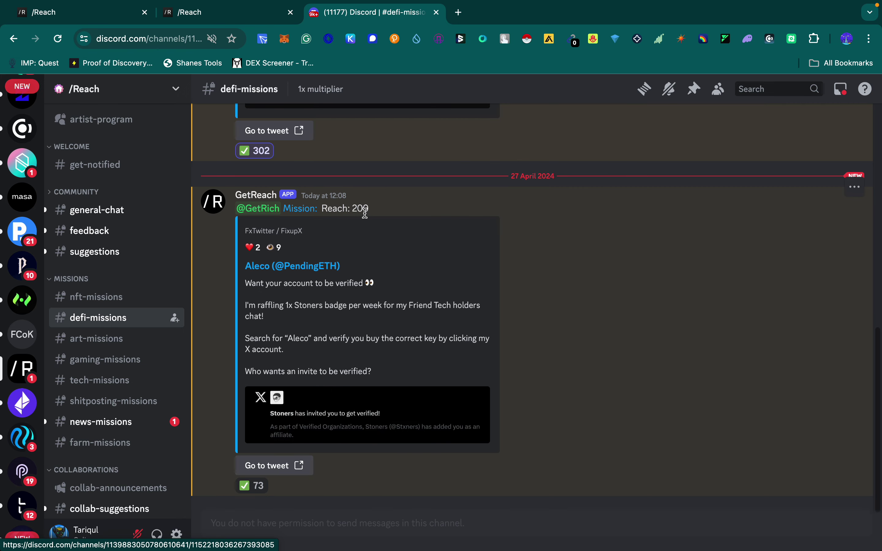
pyautogui.moveTo(369, 210); pyautogui.dragTo(316, 209)
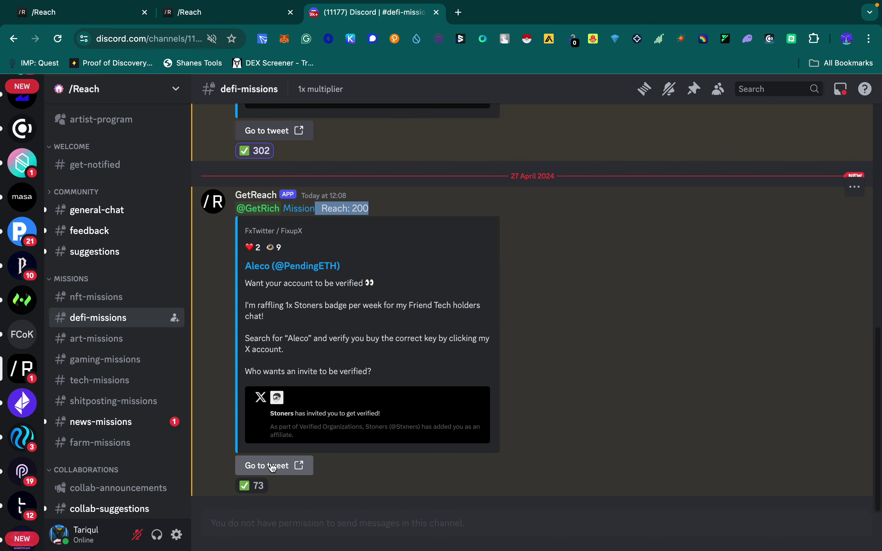
pyautogui.click(253, 486)
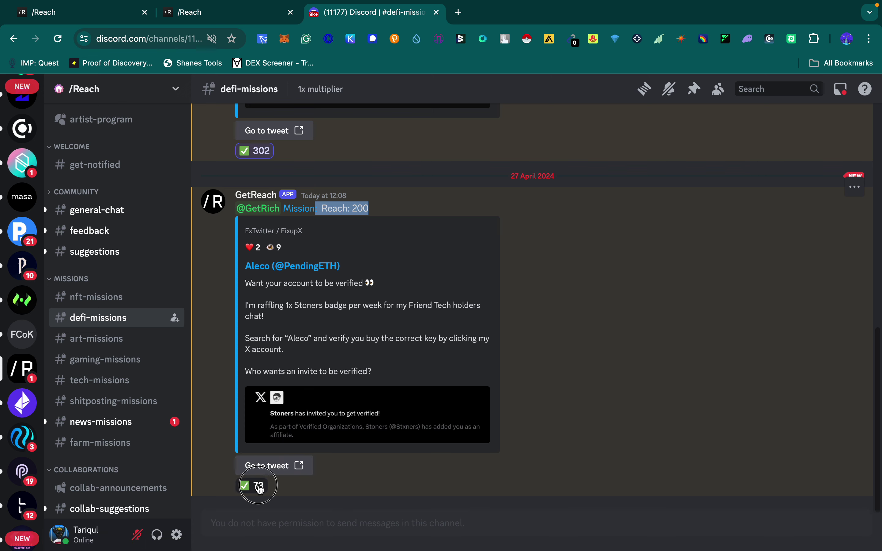
pyautogui.click(276, 467)
pyautogui.click(556, 379)
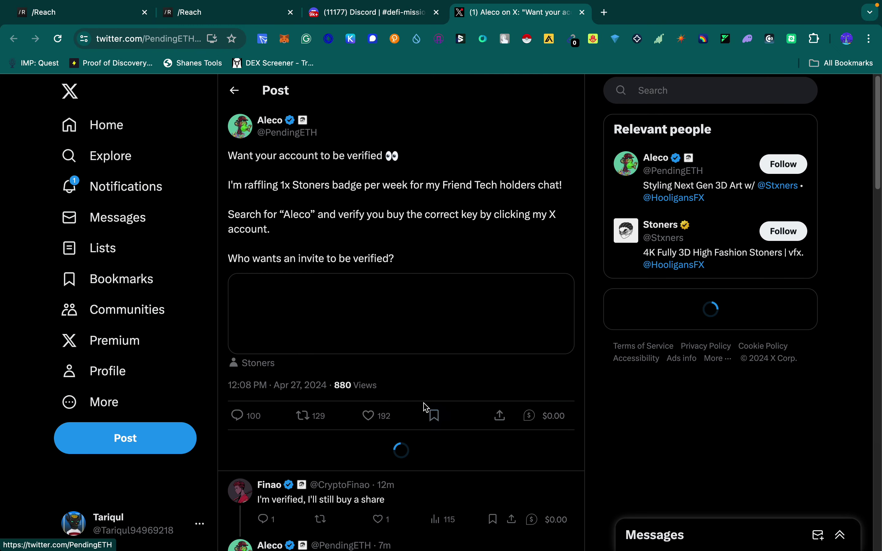
# Step: Like the Stoners verification post and reply "I want to be verified" beneath it
pyautogui.click(369, 418)
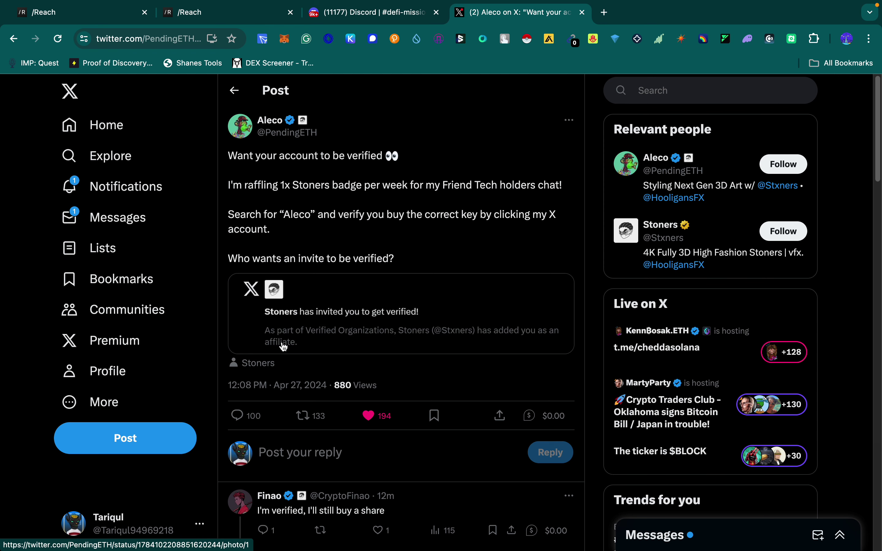
pyautogui.scroll(-1, 295, 328)
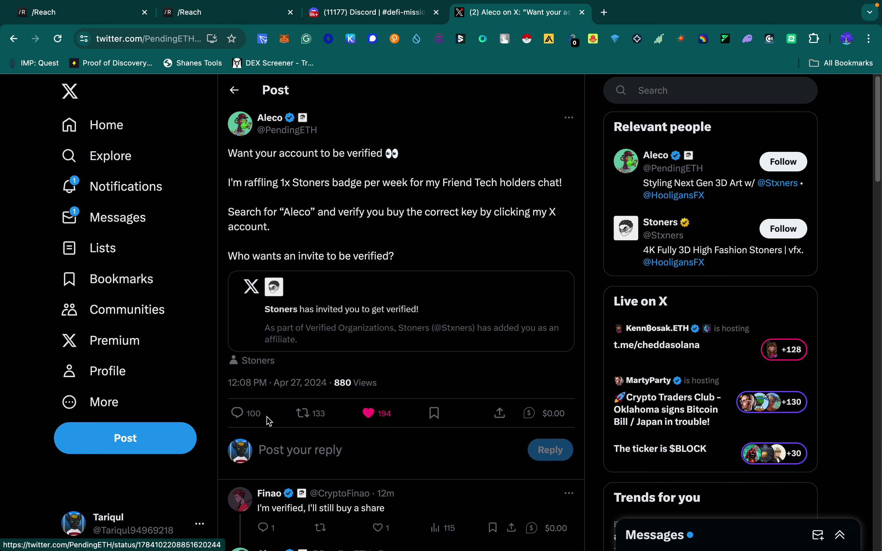
pyautogui.click(248, 420)
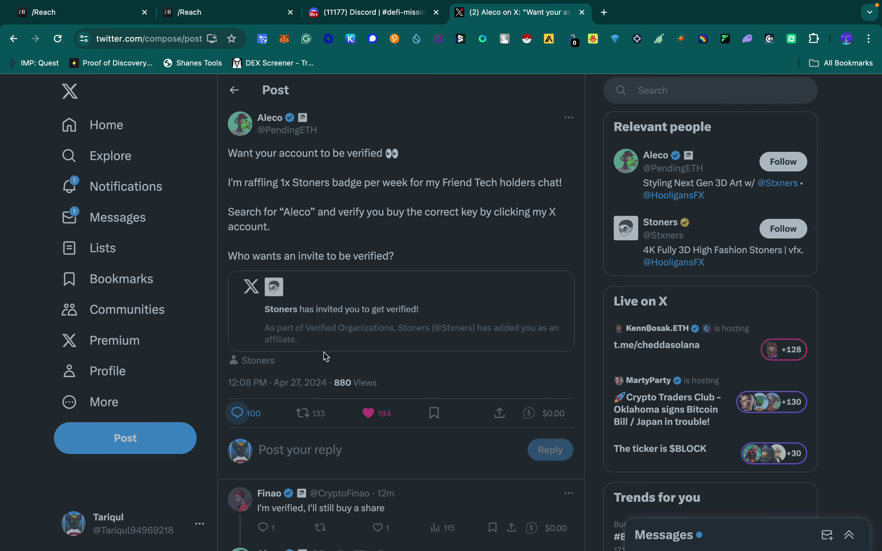
pyautogui.write('Iwant')
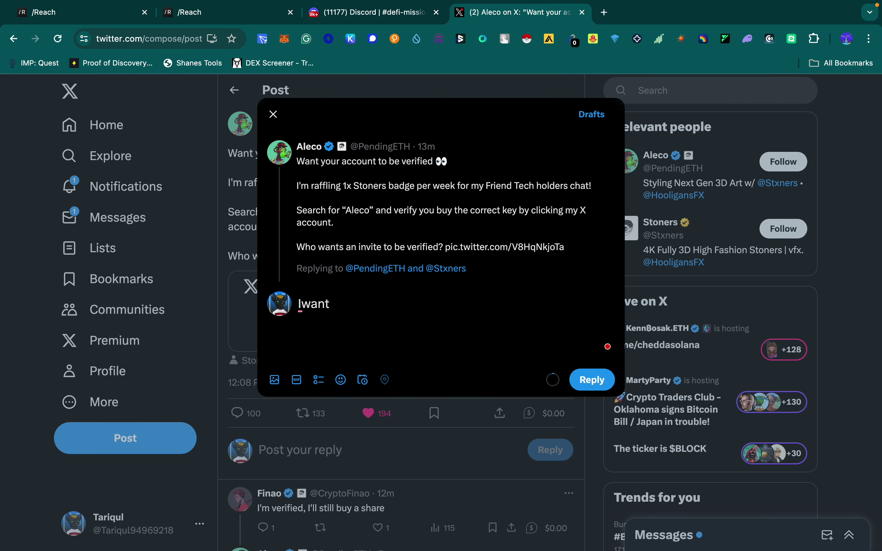
pyautogui.press('BackSpace')
pyautogui.press('BackSpace')
pyautogui.press('BackSpace')
pyautogui.press('BackSpace')
pyautogui.write('wa')
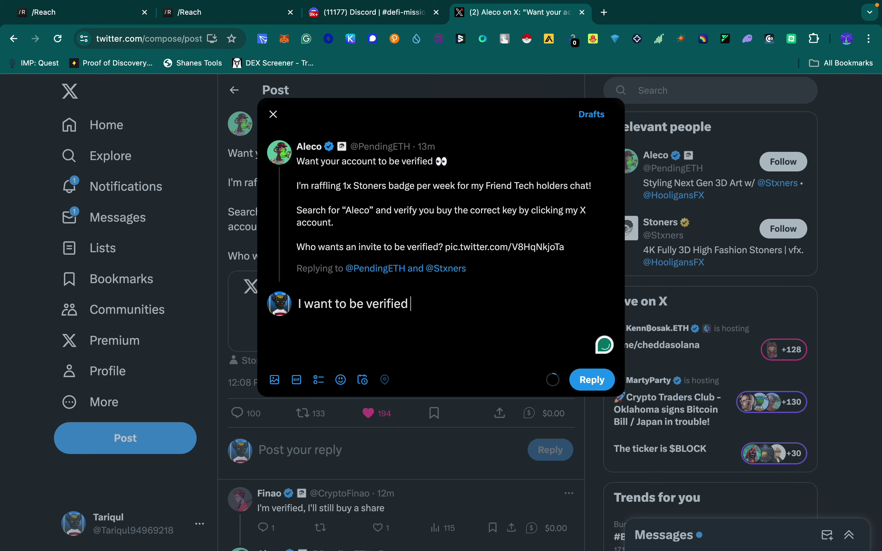
pyautogui.click(599, 381)
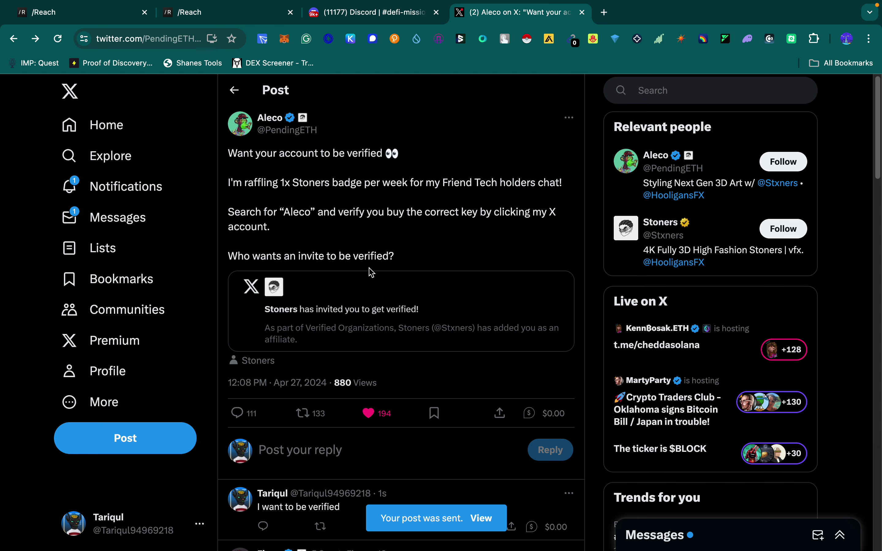
pyautogui.click(389, 22)
# Step: In #news-missions, react ✅ to the latest mission and open its linked X post
pyautogui.press('Escape')
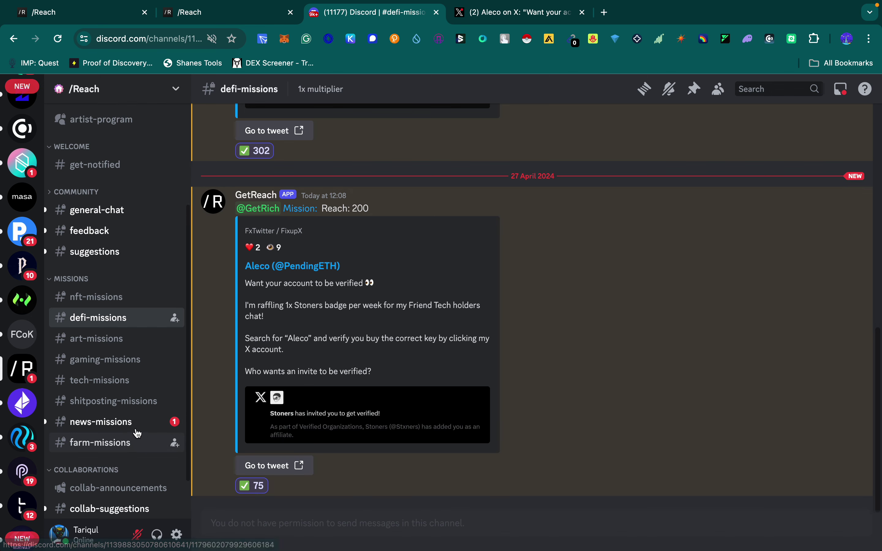
pyautogui.click(122, 423)
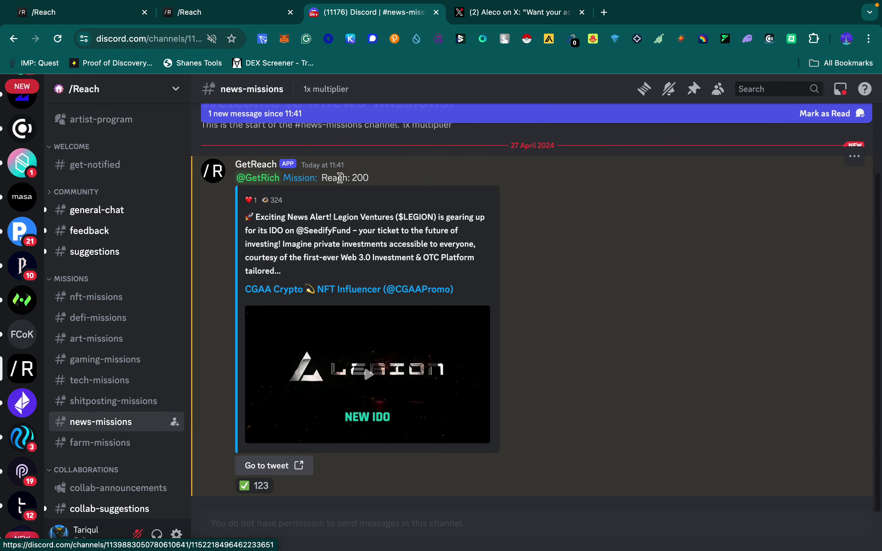
pyautogui.click(251, 486)
pyautogui.click(281, 466)
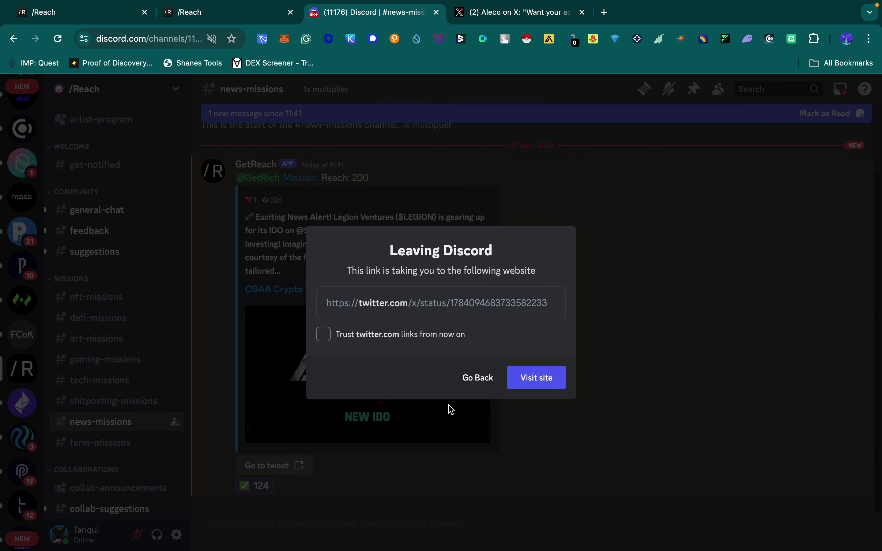
pyautogui.click(542, 378)
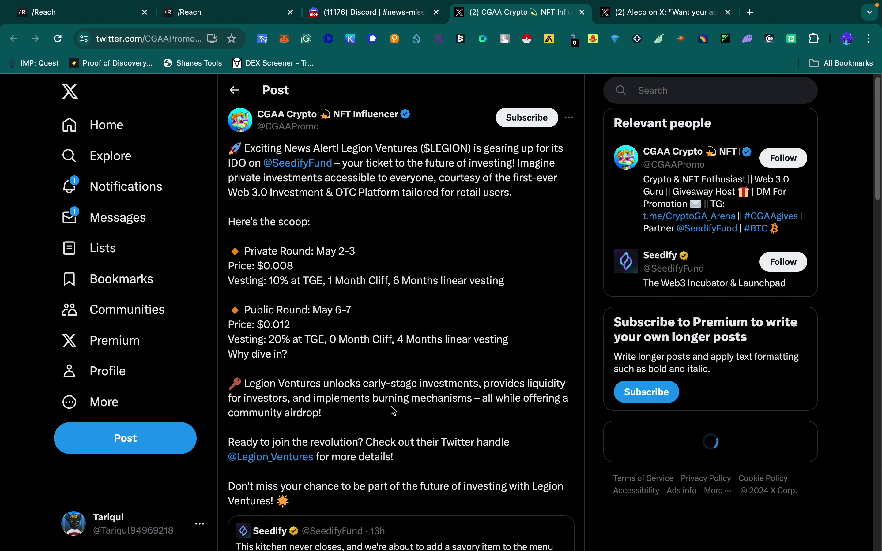
# Step: Like and repost the Legion Ventures IDO post, then return to the /Reach dashboard
pyautogui.scroll(-5, 393, 410)
pyautogui.scroll(-8, 398, 435)
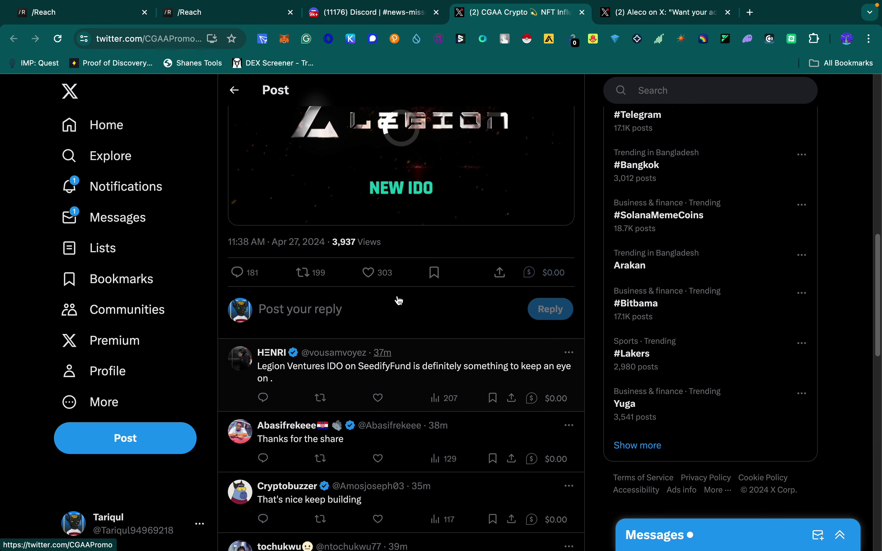
pyautogui.click(367, 274)
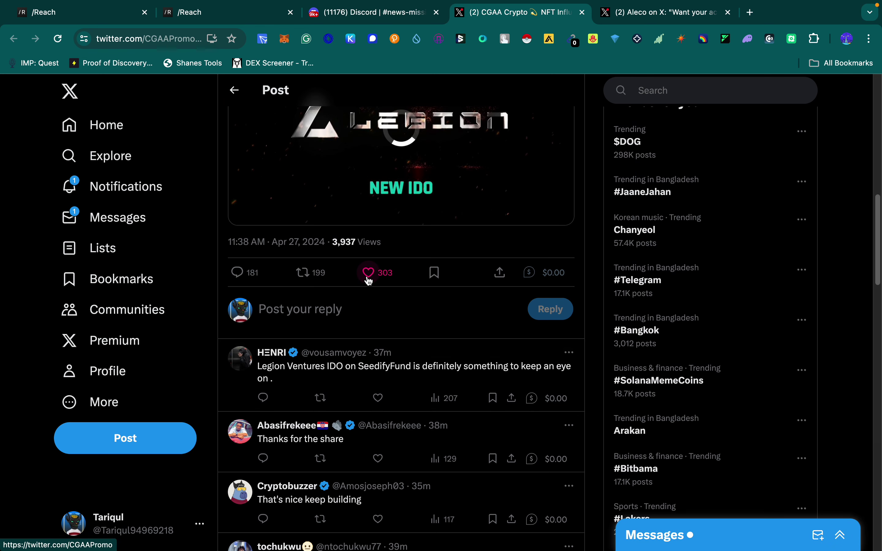
pyautogui.click(305, 274)
pyautogui.click(283, 273)
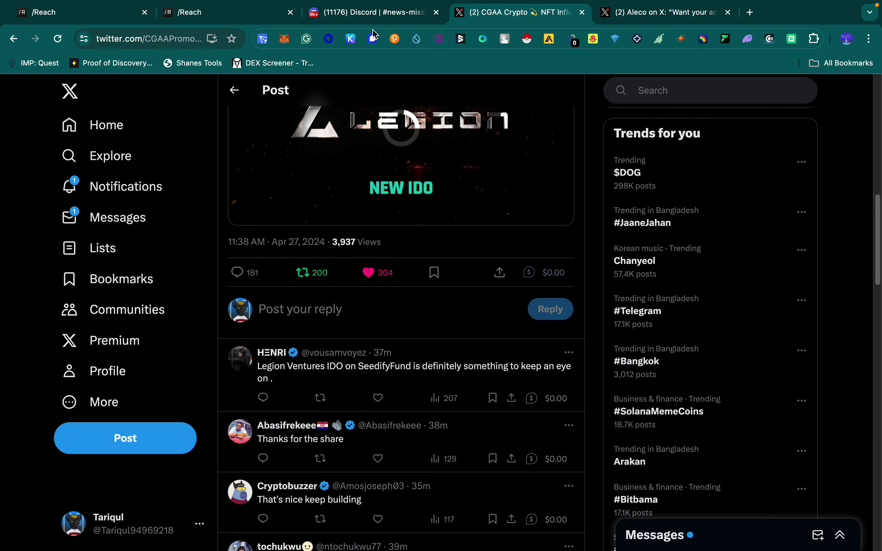
pyautogui.click(355, 13)
pyautogui.press('Escape')
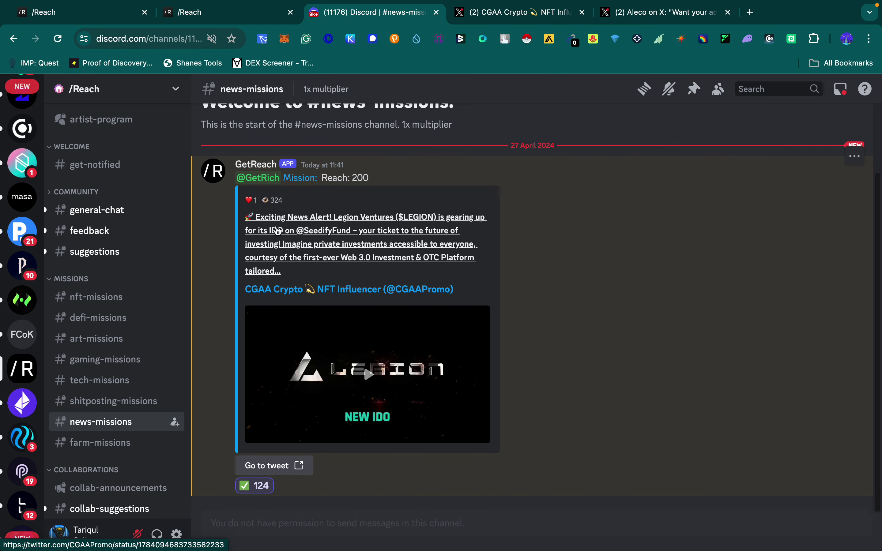
pyautogui.click(252, 14)
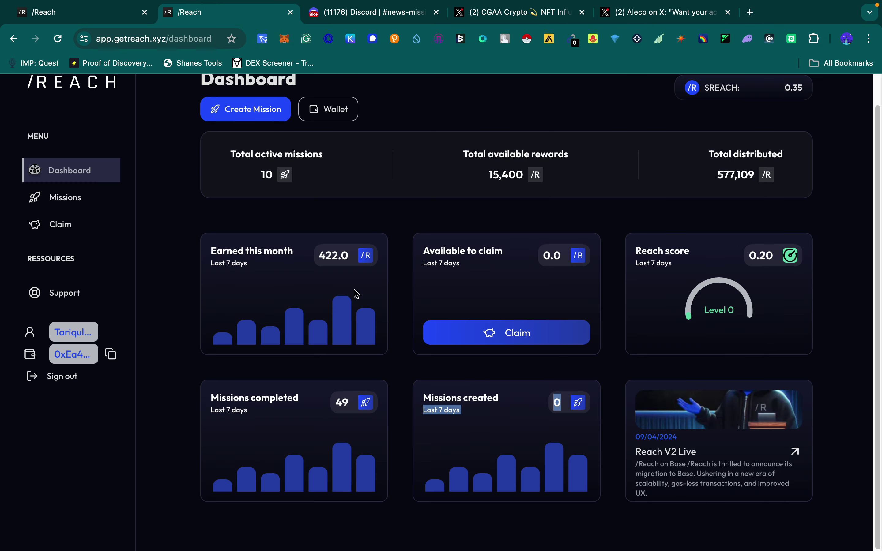
pyautogui.moveTo(460, 257); pyautogui.dragTo(551, 252)
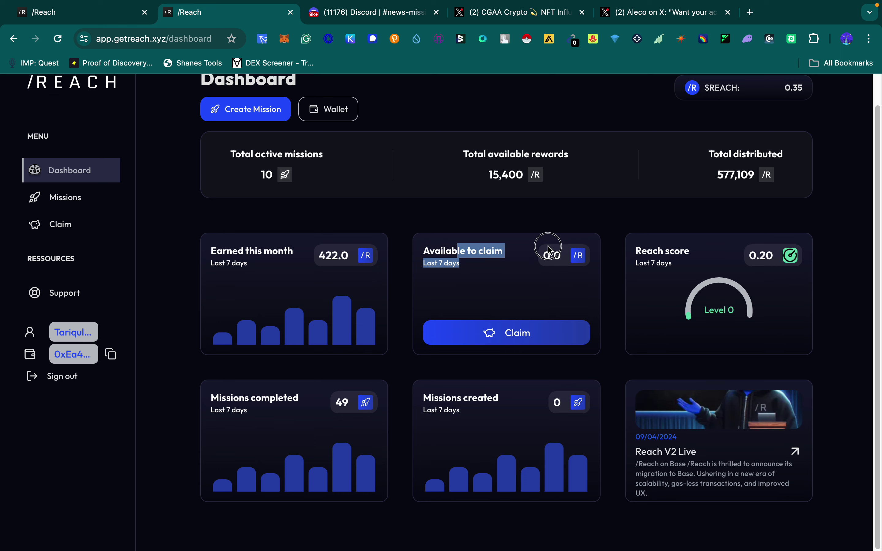
pyautogui.doubleClick(539, 257)
pyautogui.click(550, 285)
pyautogui.moveTo(561, 257); pyautogui.dragTo(522, 257)
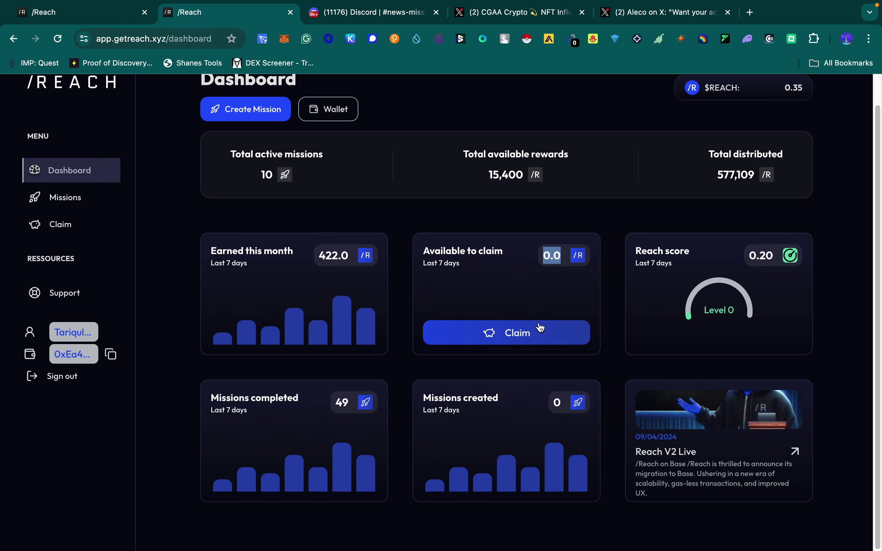
pyautogui.scroll(1, 806, 134)
pyautogui.doubleClick(784, 124)
pyautogui.click(801, 127)
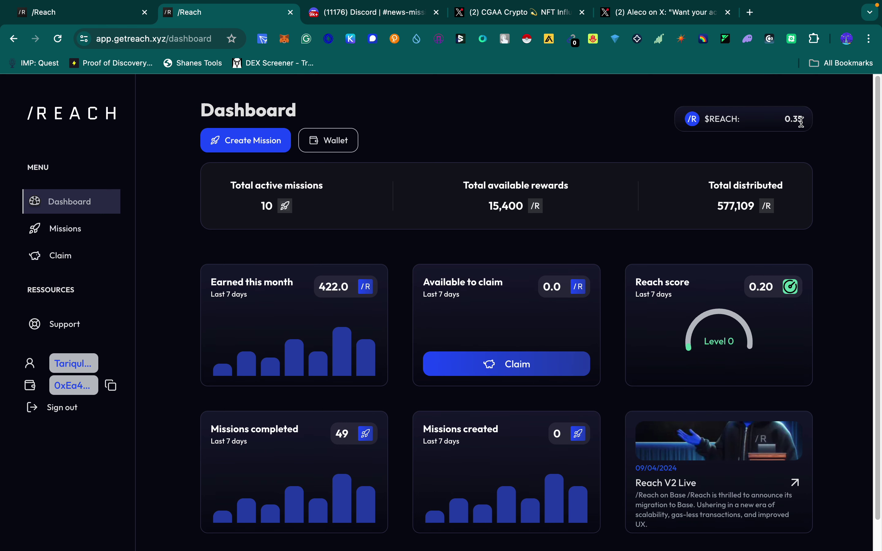
pyautogui.doubleClick(799, 120)
pyautogui.click(784, 134)
# Step: On the Wallet page, paste the MetaMask account address as transfer recipient, noting the 0.35 $Reach balance
pyautogui.click(328, 148)
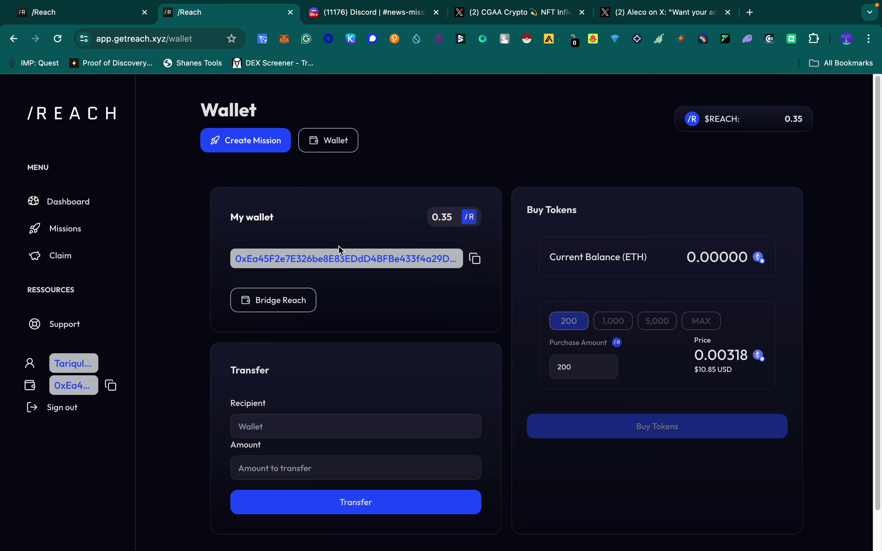
pyautogui.click(285, 39)
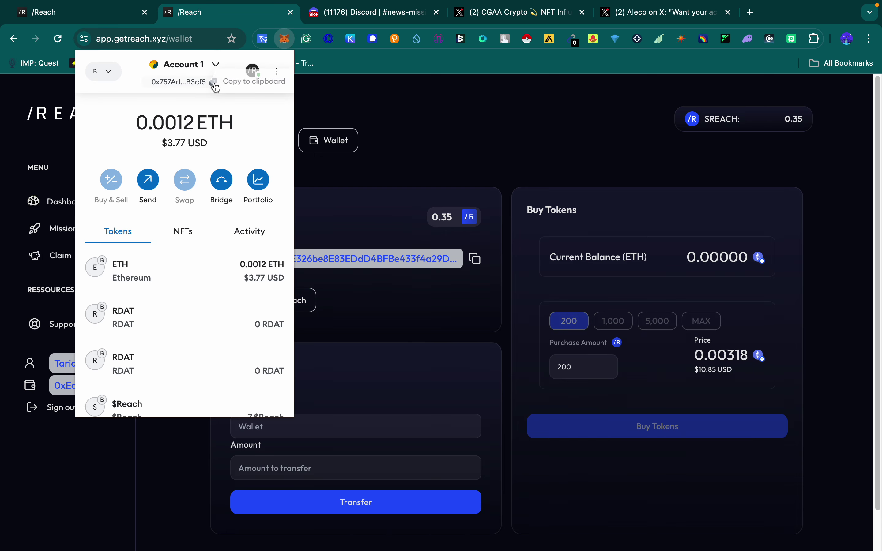
pyautogui.click(382, 365)
pyautogui.click(279, 428)
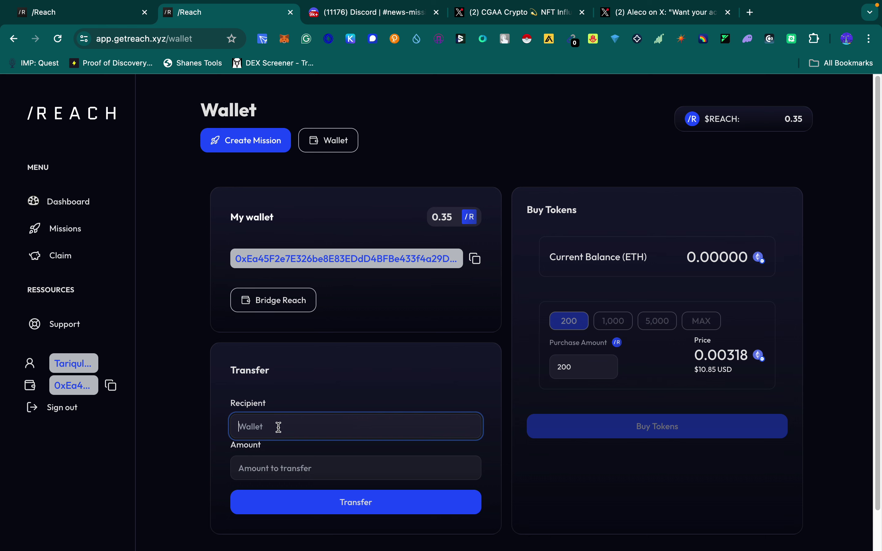
pyautogui.write('0x757Ad946E2c6E73Ede106367C10E615d678B3cf5')
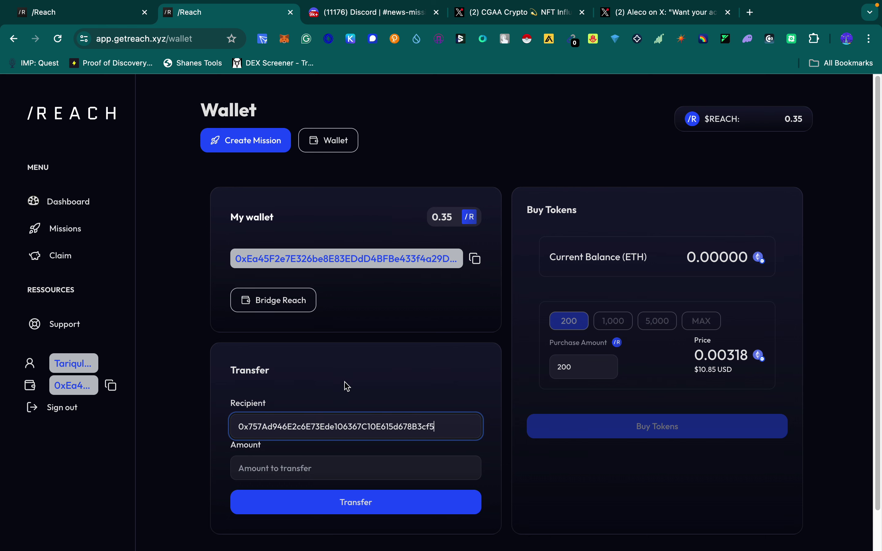
pyautogui.click(270, 466)
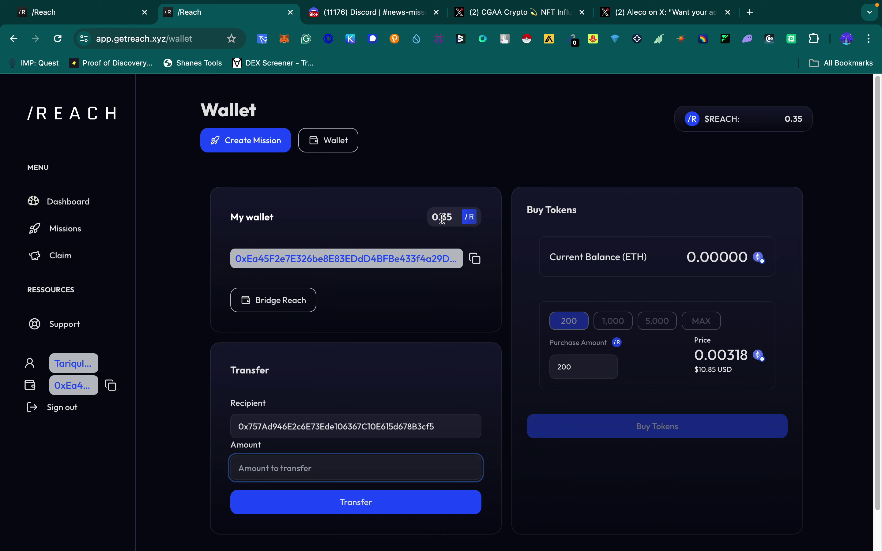
pyautogui.moveTo(461, 217); pyautogui.dragTo(409, 218)
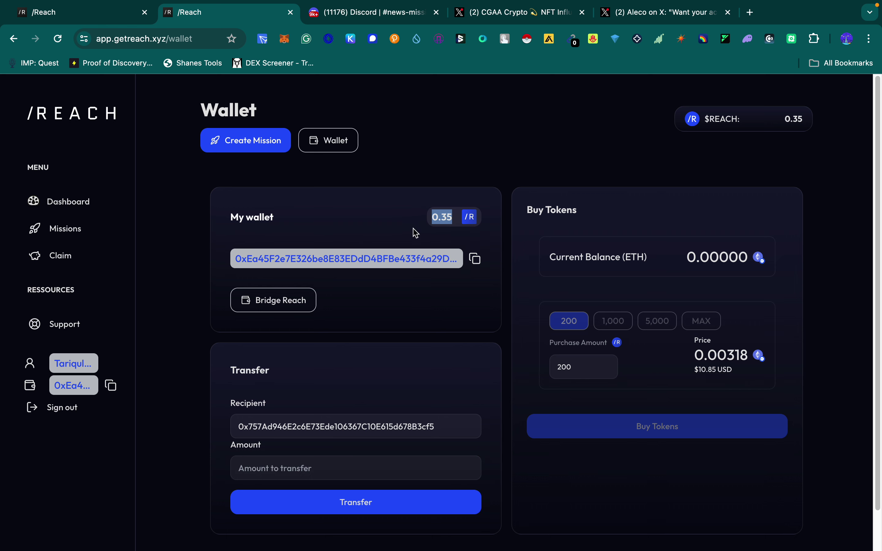
pyautogui.click(290, 467)
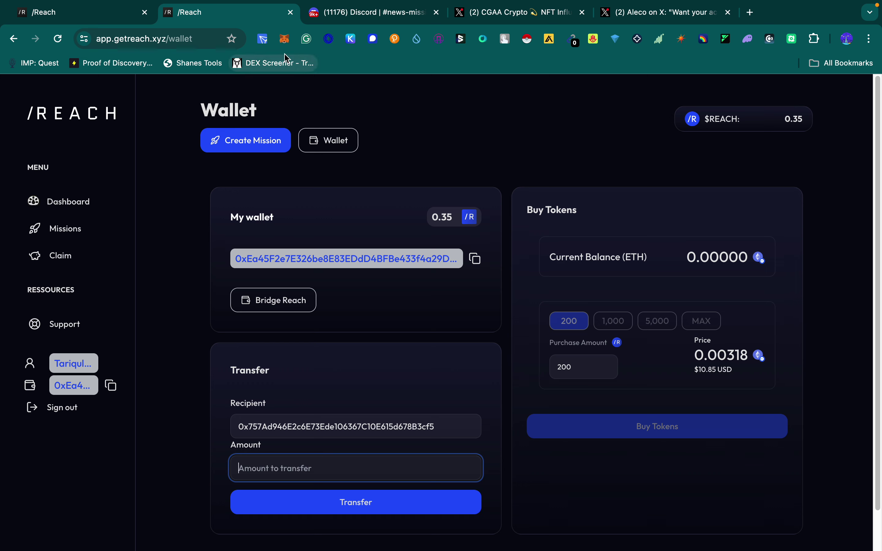
pyautogui.click(284, 38)
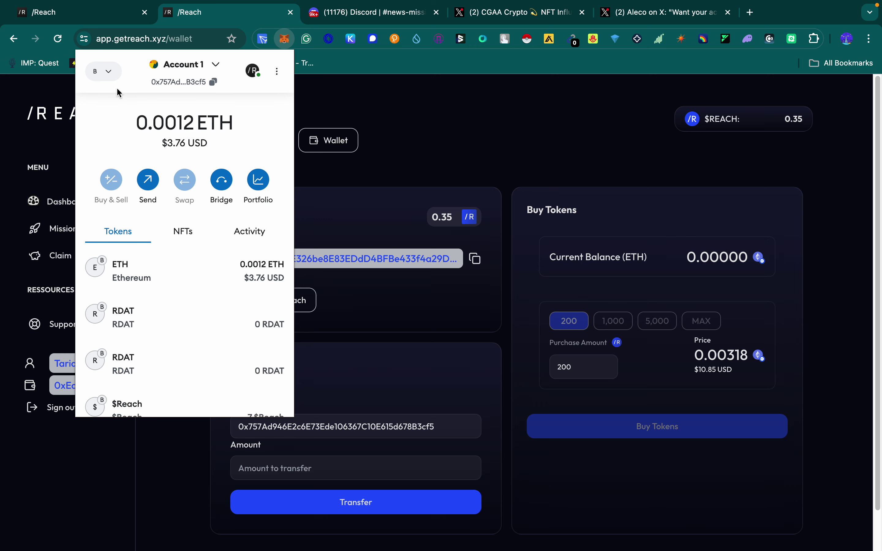
pyautogui.scroll(-3, 133, 294)
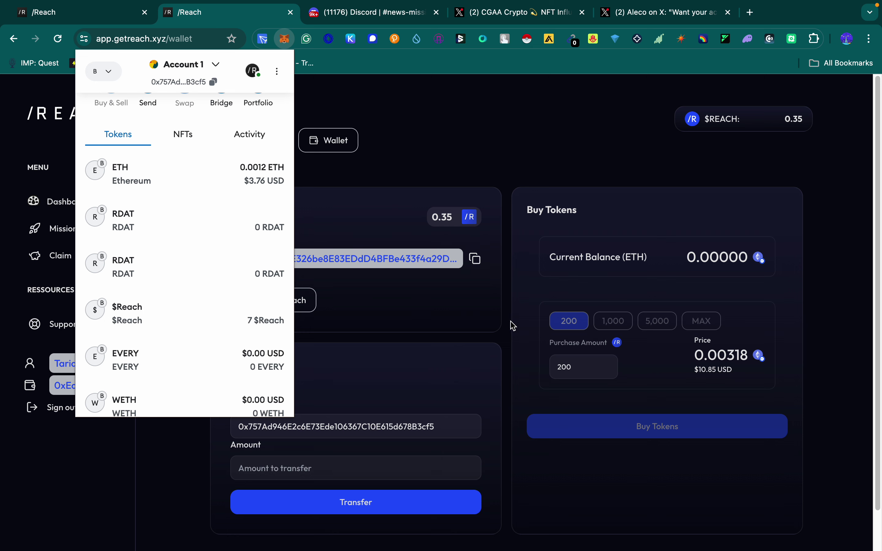
pyautogui.click(518, 332)
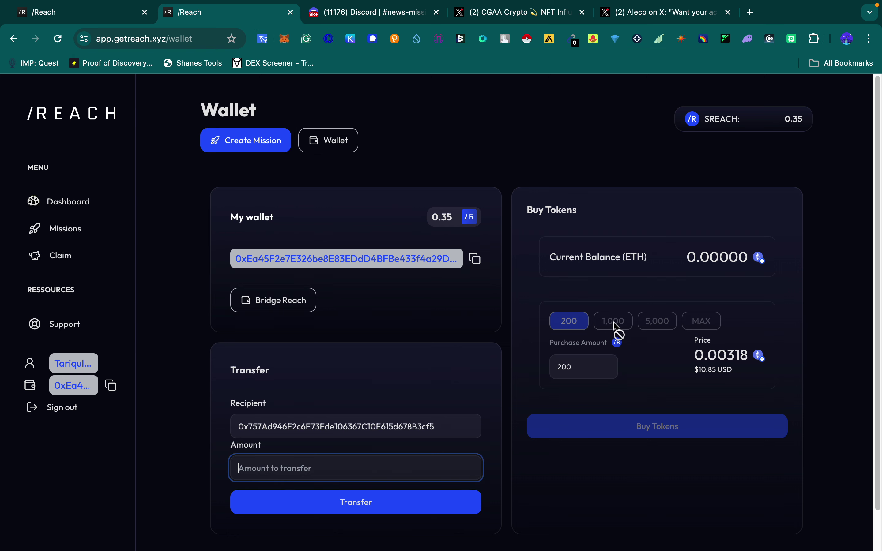
pyautogui.click(651, 258)
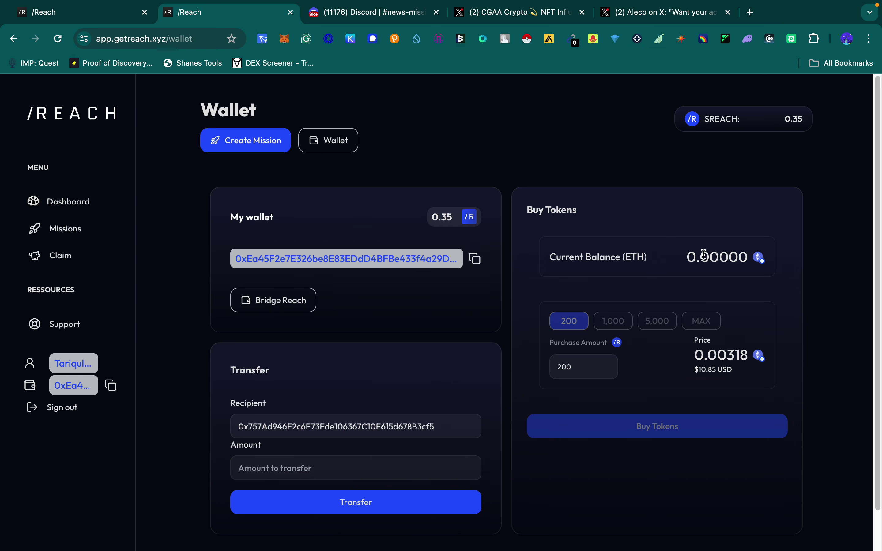
pyautogui.click(574, 372)
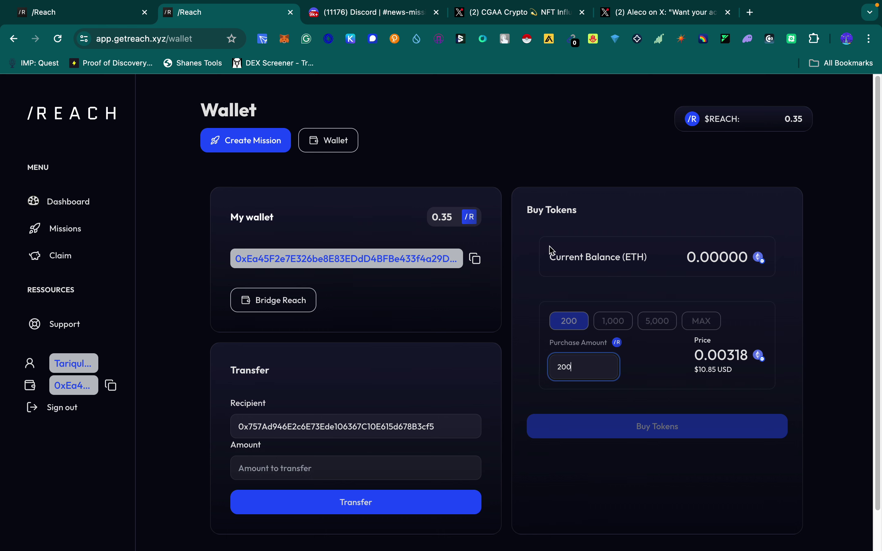
pyautogui.click(717, 259)
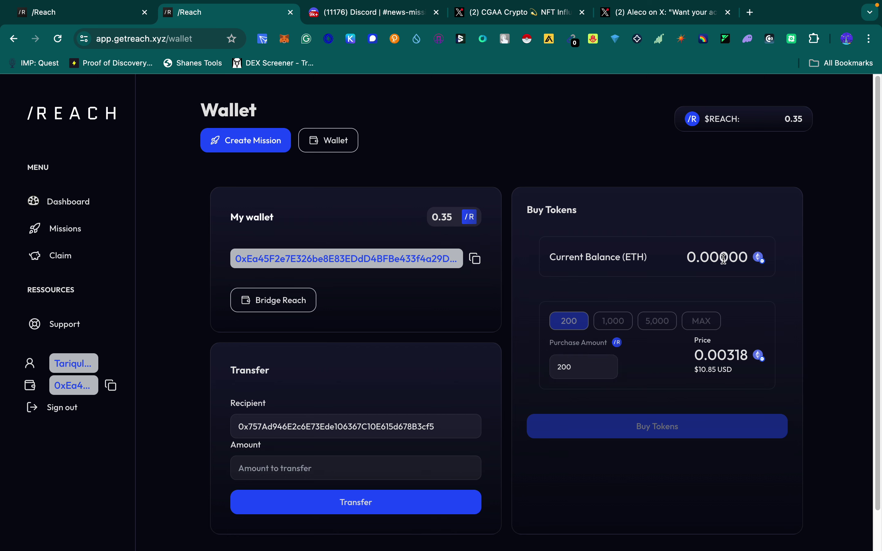
pyautogui.moveTo(691, 259); pyautogui.dragTo(778, 252)
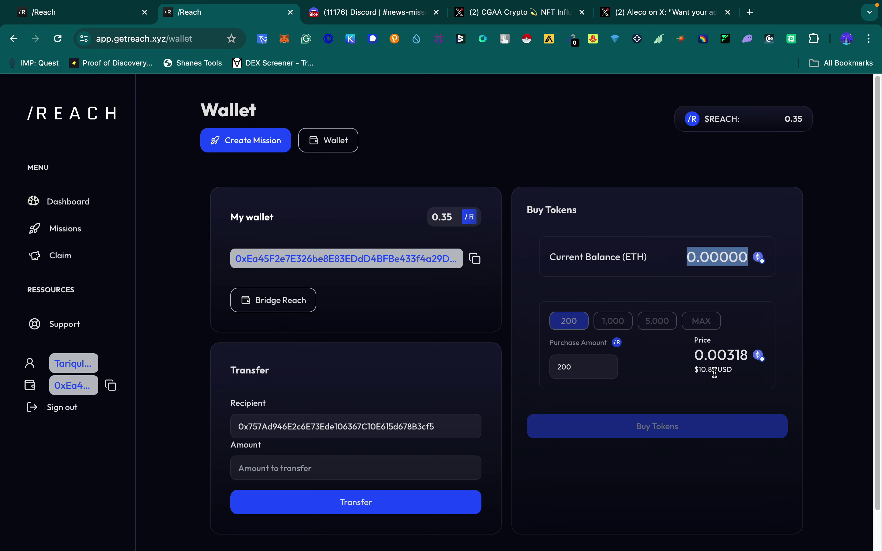
pyautogui.moveTo(695, 370); pyautogui.dragTo(744, 369)
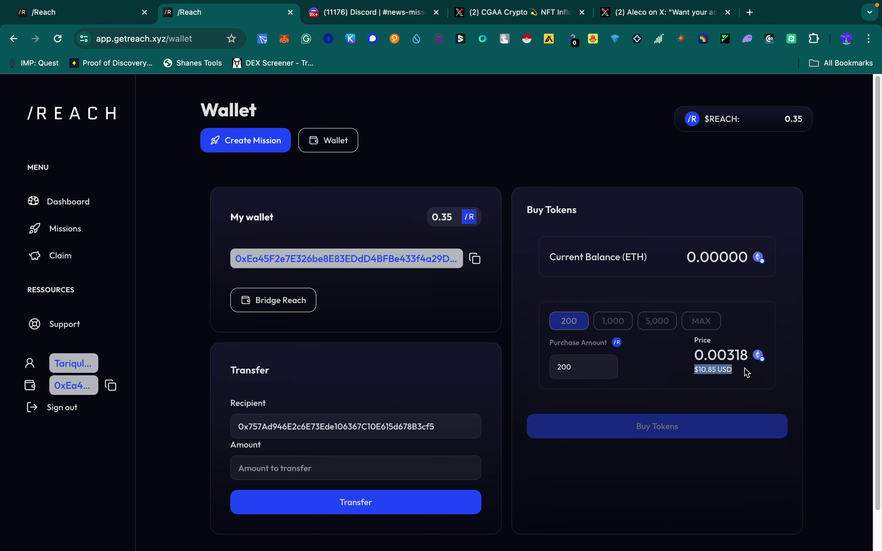
pyautogui.click(744, 370)
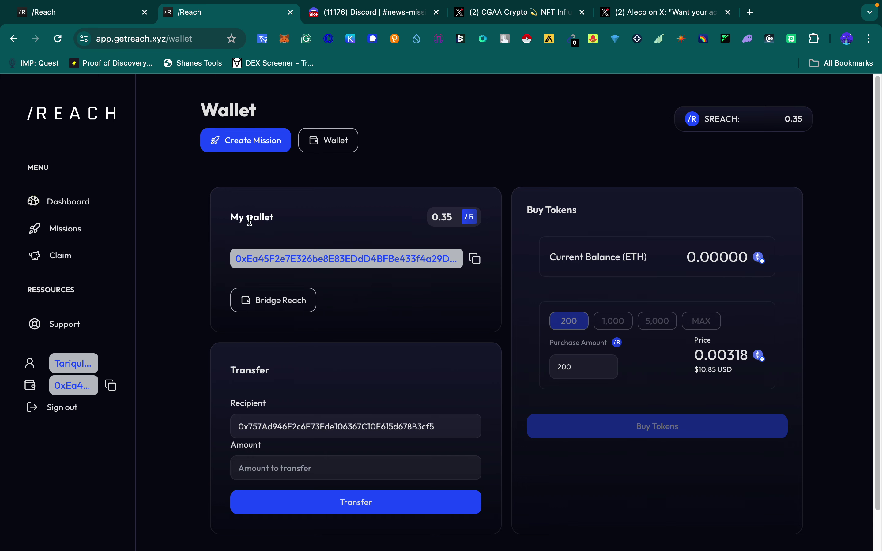
pyautogui.click(284, 38)
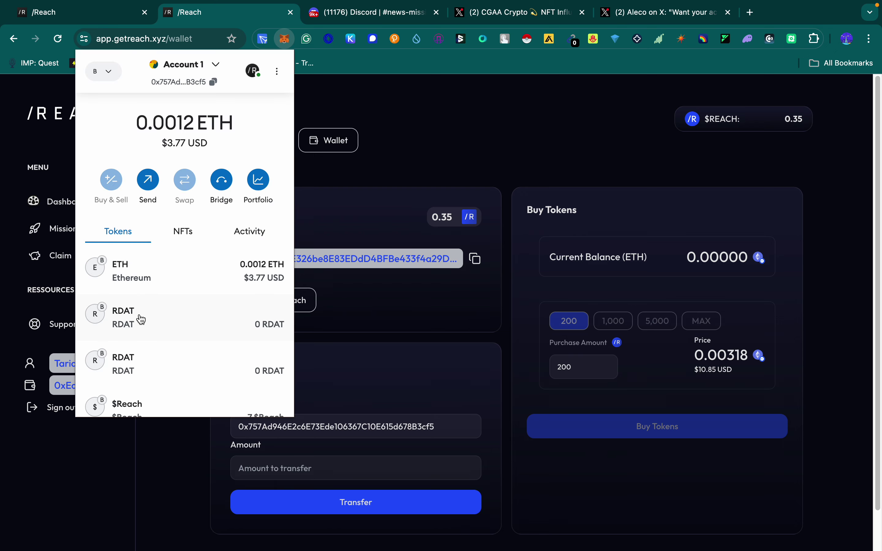
# Step: Check the 7 $Reach balance in MetaMask's token list, then open a new browser tab
pyautogui.scroll(-2, 137, 343)
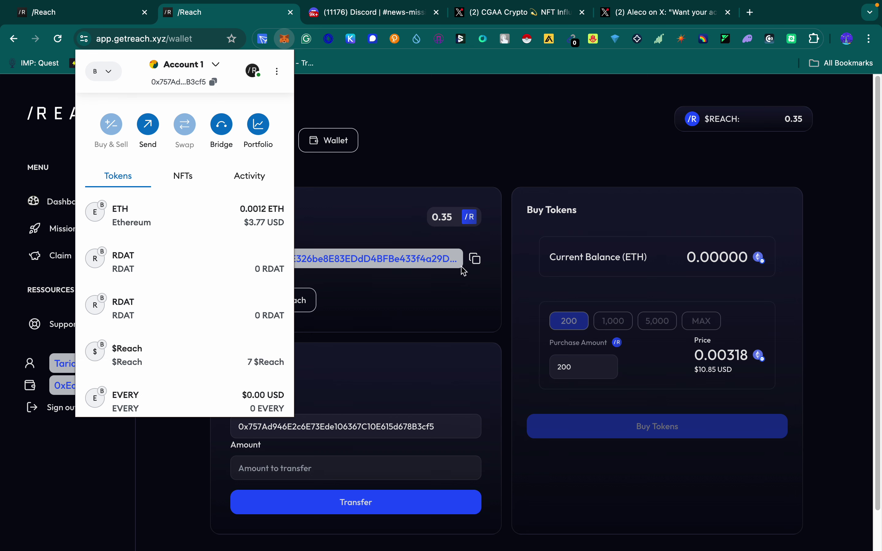
pyautogui.click(753, 13)
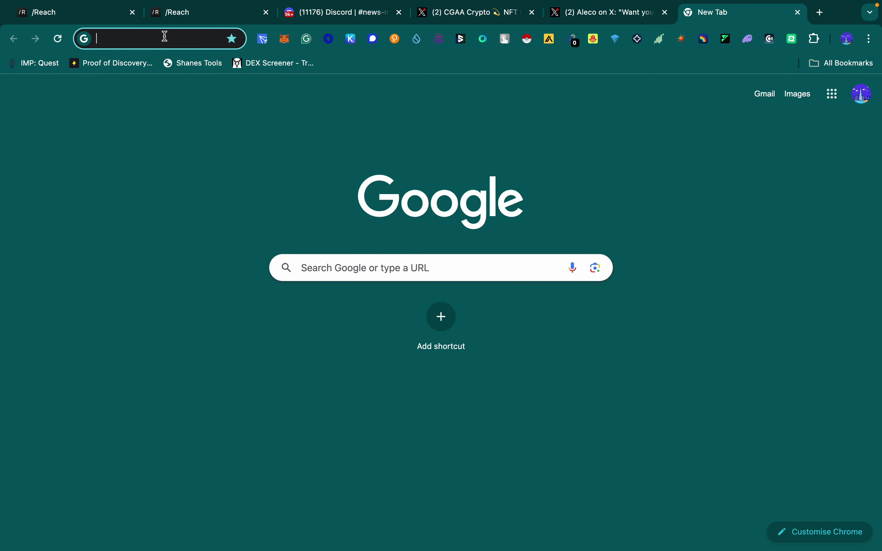
# Step: Search the web for 'coinmarketcap'
pyautogui.click(164, 36)
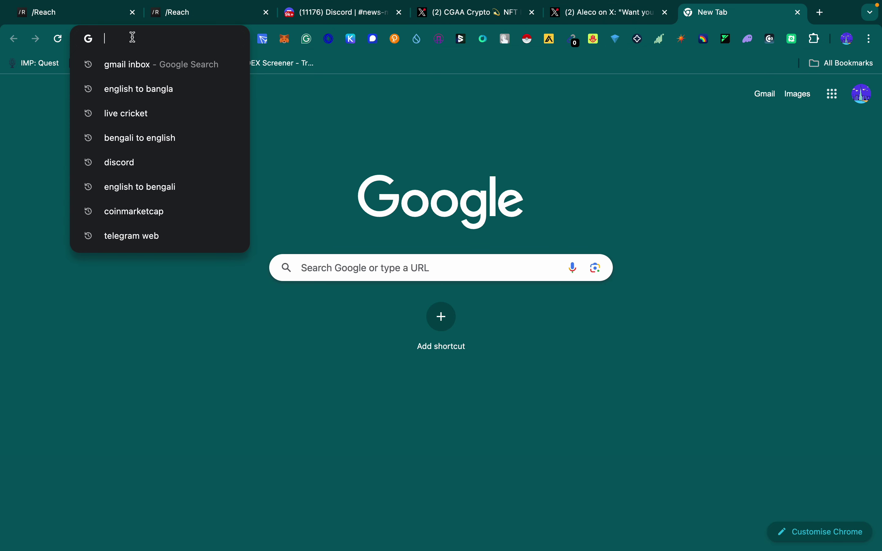
pyautogui.click(609, 17)
pyautogui.click(166, 44)
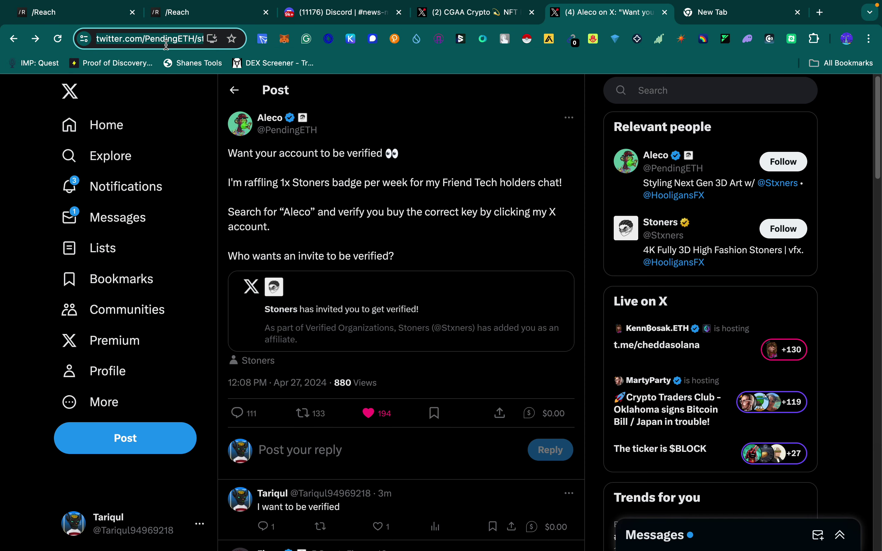
pyautogui.write('coinmarketcap')
pyautogui.press('Return')
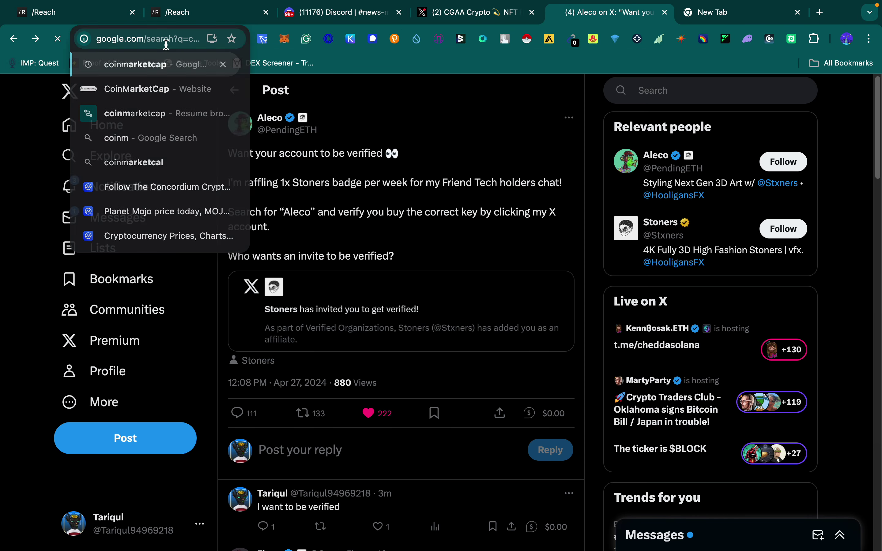
# Step: Open CoinMarketCap, find the /Reach coin by searching 'reach', and view its Markets listing
pyautogui.click(186, 202)
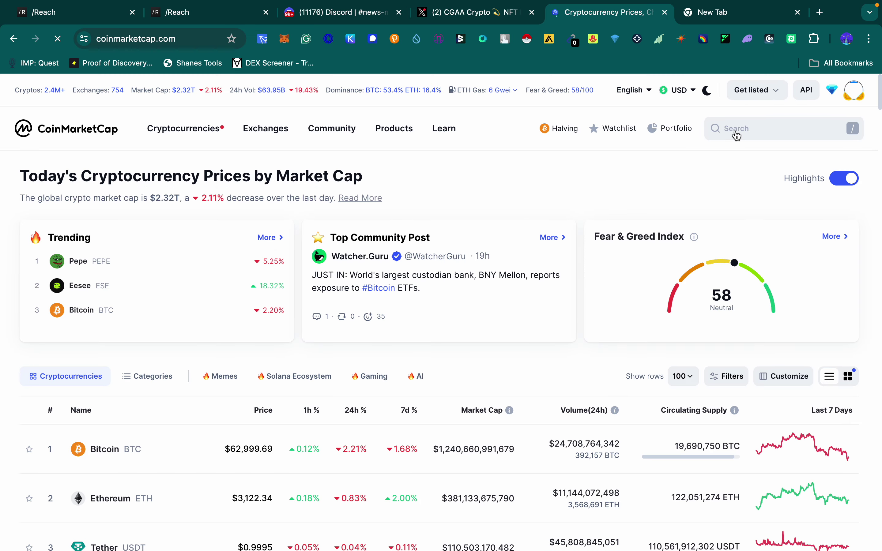
pyautogui.click(735, 131)
pyautogui.write('reach')
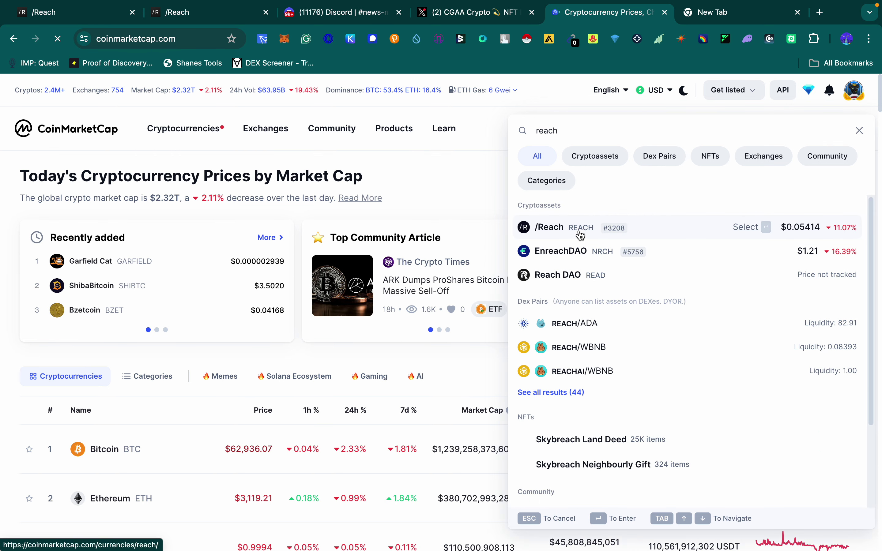
pyautogui.click(576, 234)
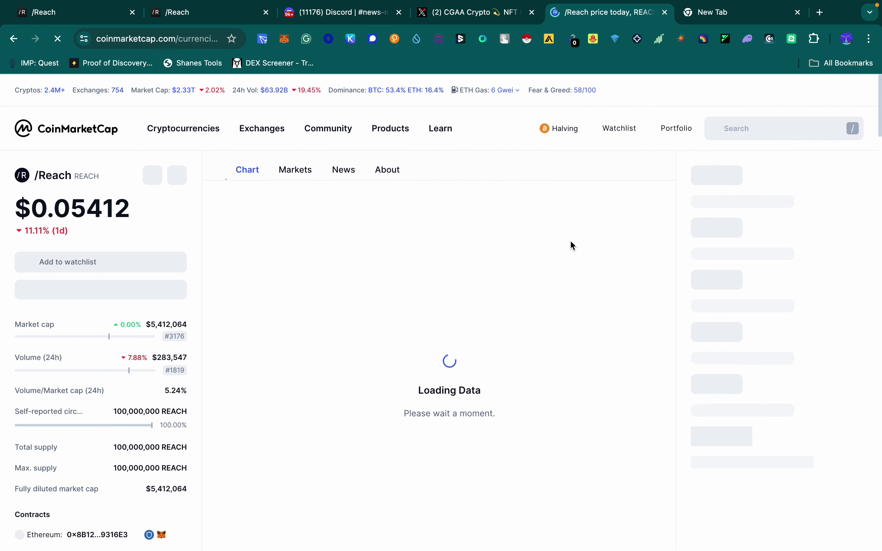
pyautogui.click(295, 170)
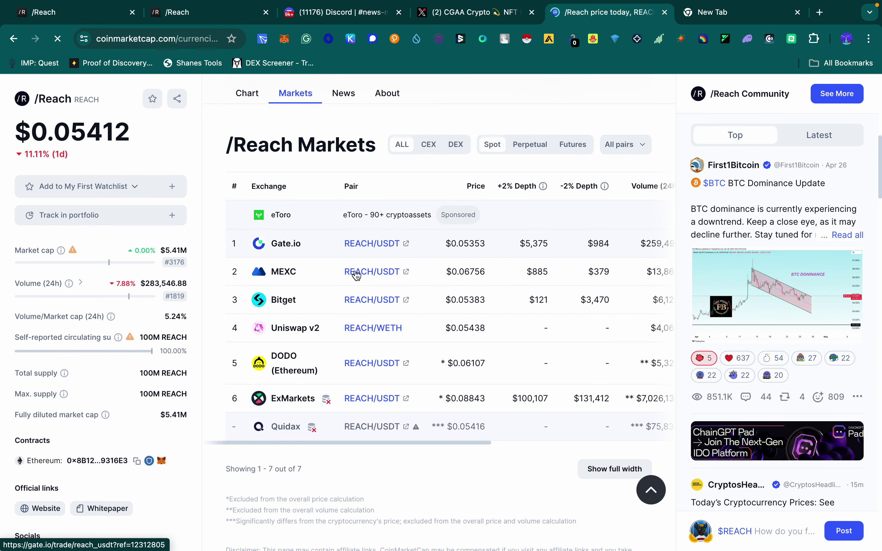
pyautogui.scroll(-1, 345, 333)
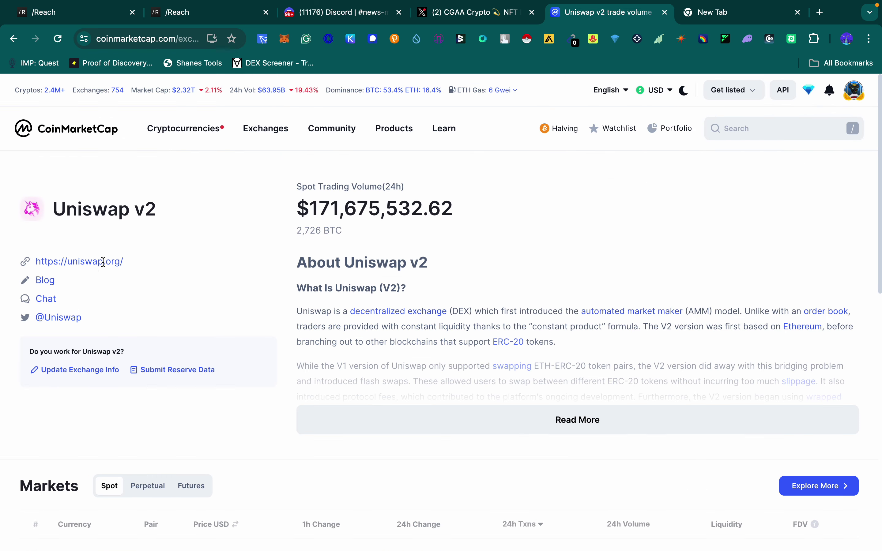
# Step: Launch the Uniswap trading app and connect the MetaMask wallet
pyautogui.click(106, 262)
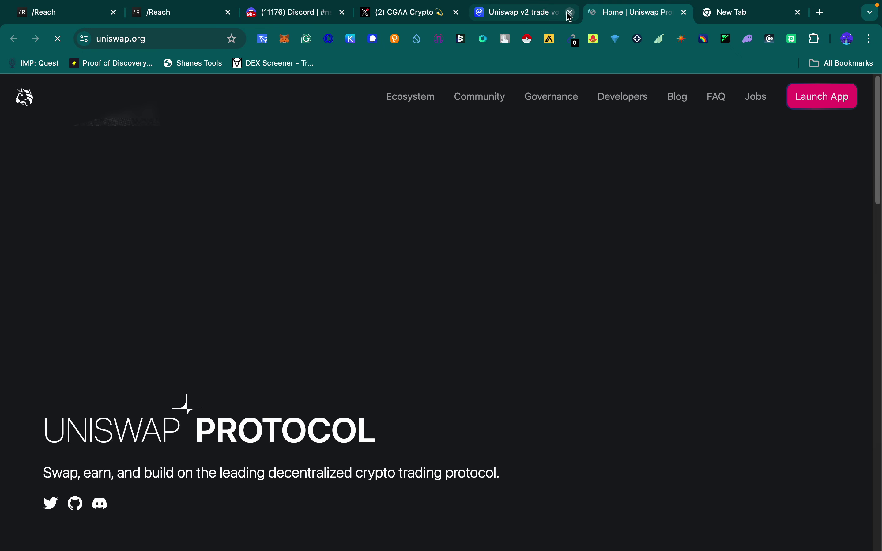
pyautogui.click(571, 12)
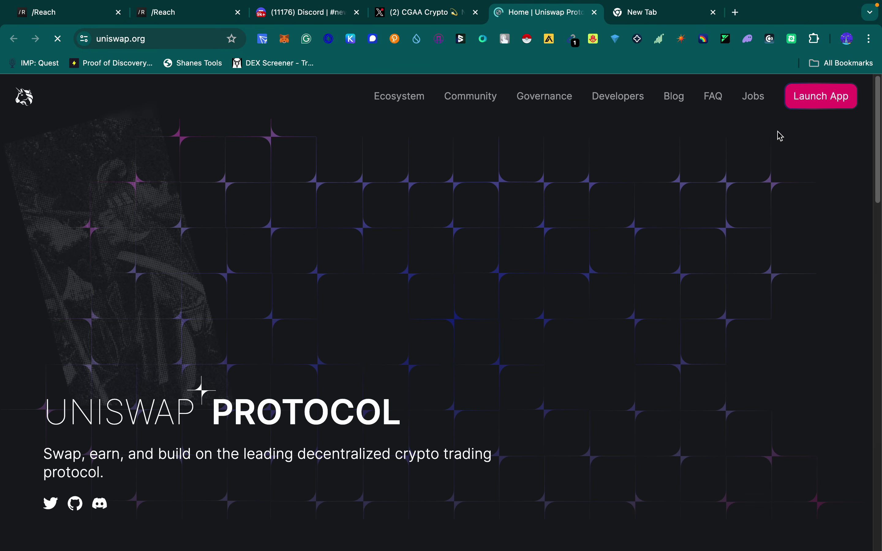
pyautogui.click(822, 104)
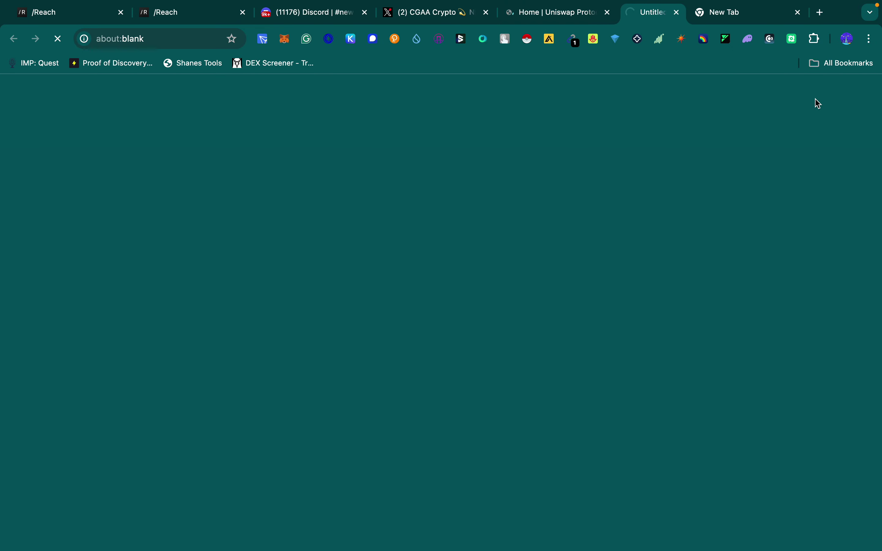
pyautogui.click(570, 13)
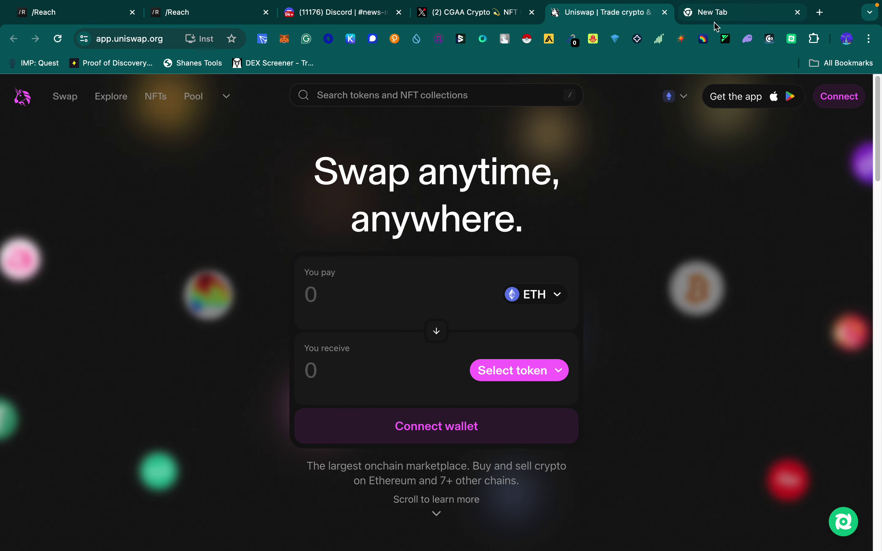
pyautogui.click(846, 98)
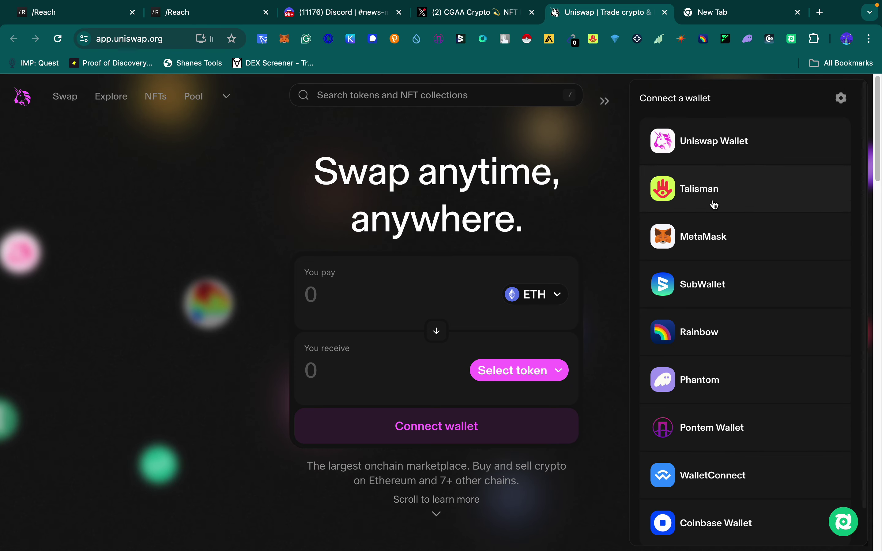
pyautogui.click(701, 241)
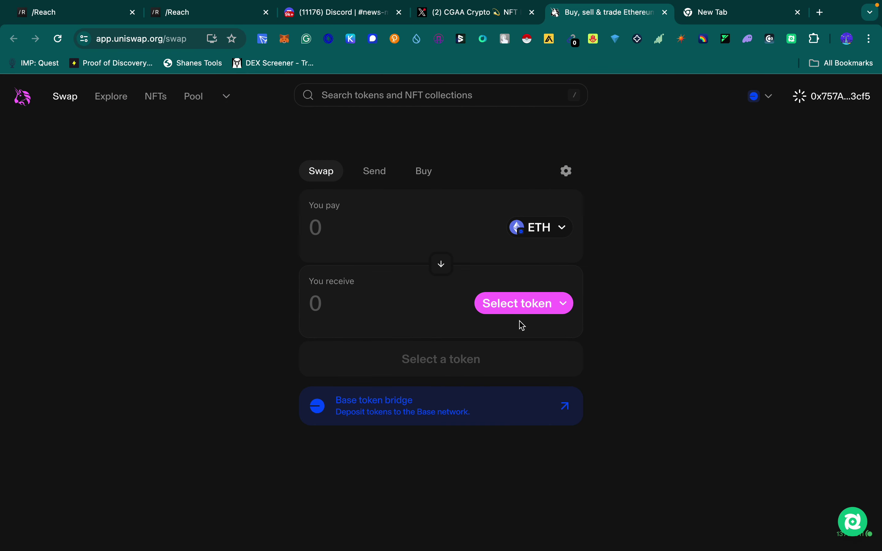
# Step: Set the swap to pay $Reach for USDC, using Max for the full 7 $Reach balance
pyautogui.click(562, 228)
pyautogui.click(406, 310)
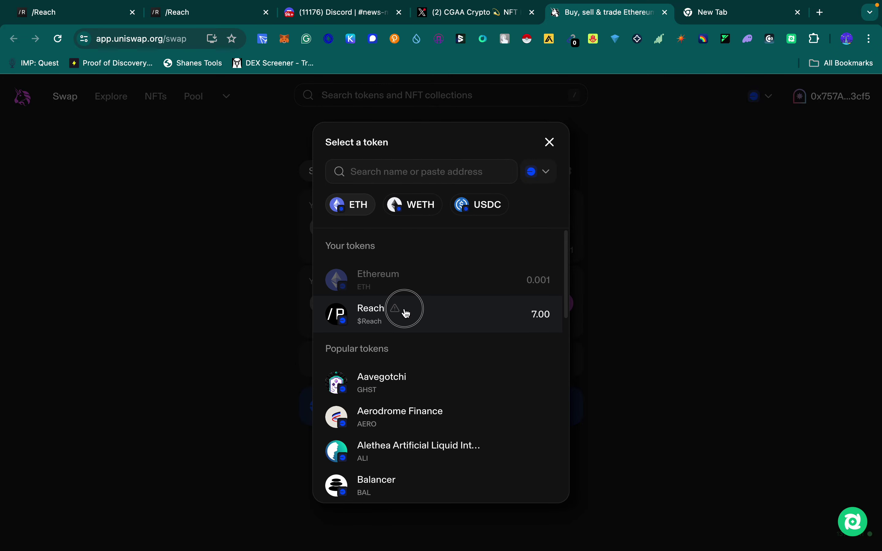
pyautogui.click(446, 380)
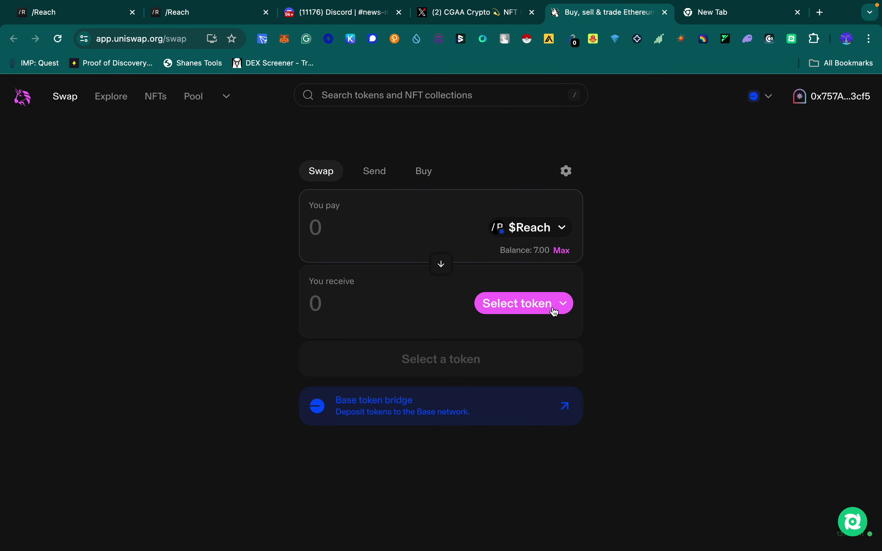
pyautogui.click(561, 304)
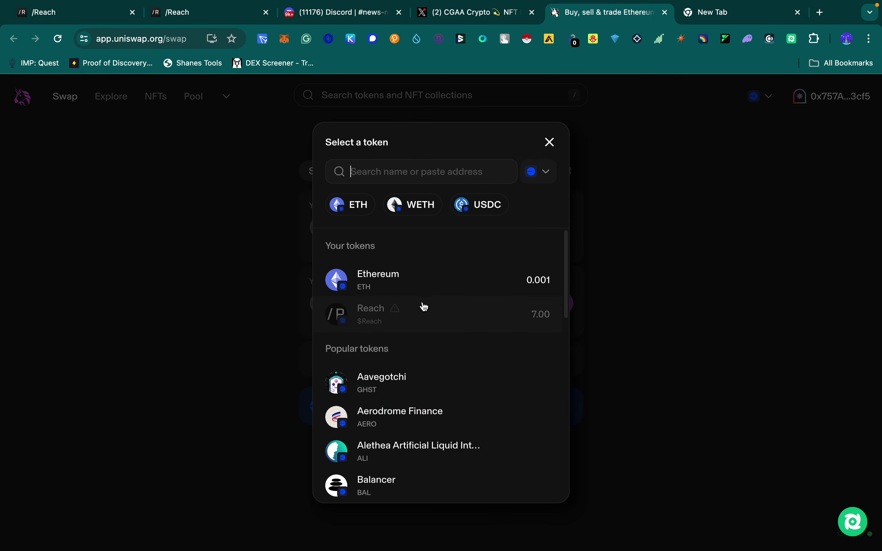
pyautogui.scroll(-1, 412, 277)
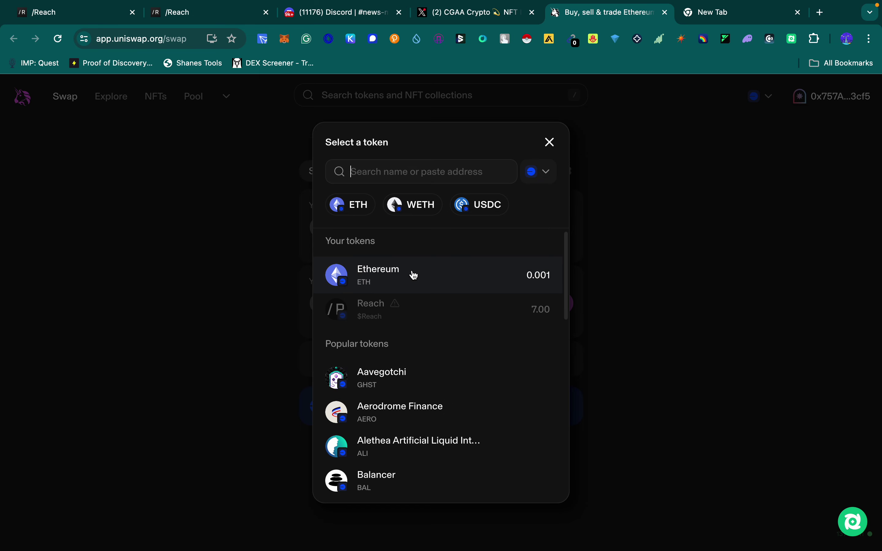
pyautogui.click(489, 214)
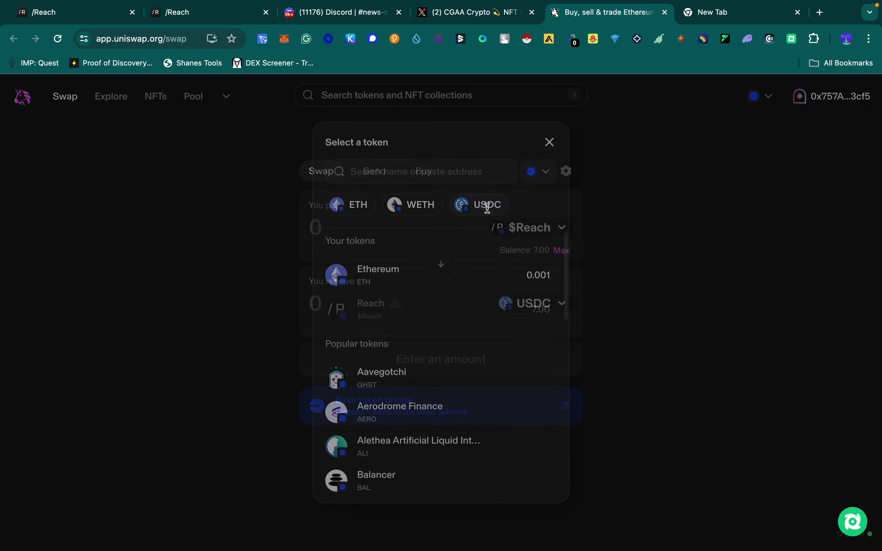
pyautogui.click(562, 252)
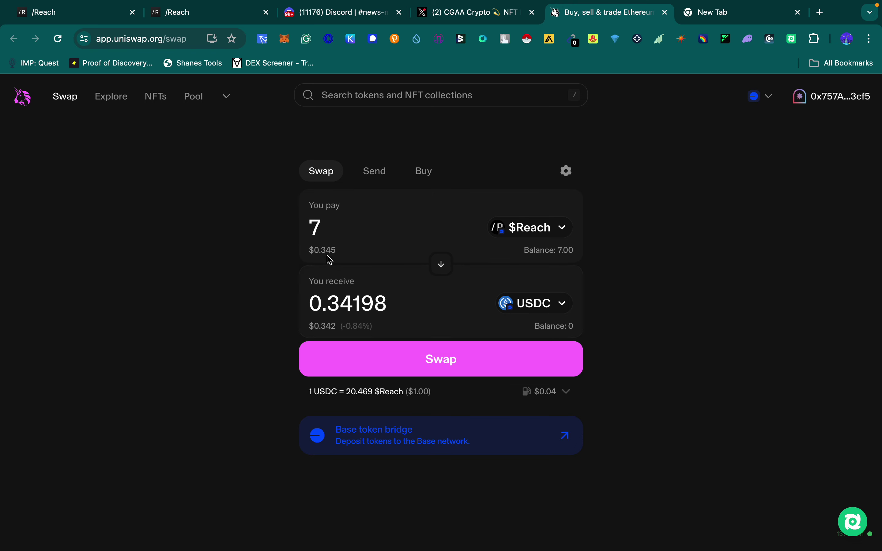
pyautogui.moveTo(332, 228); pyautogui.dragTo(290, 225)
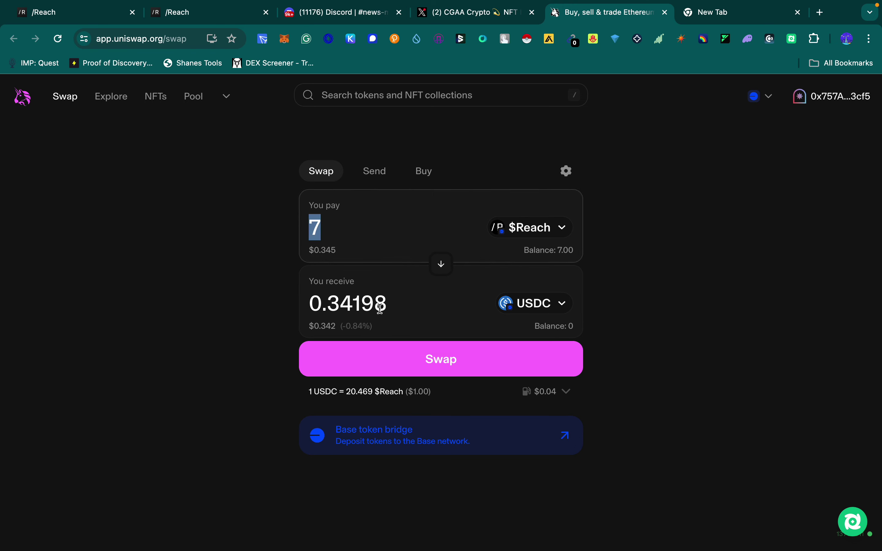
pyautogui.moveTo(391, 307); pyautogui.dragTo(310, 306)
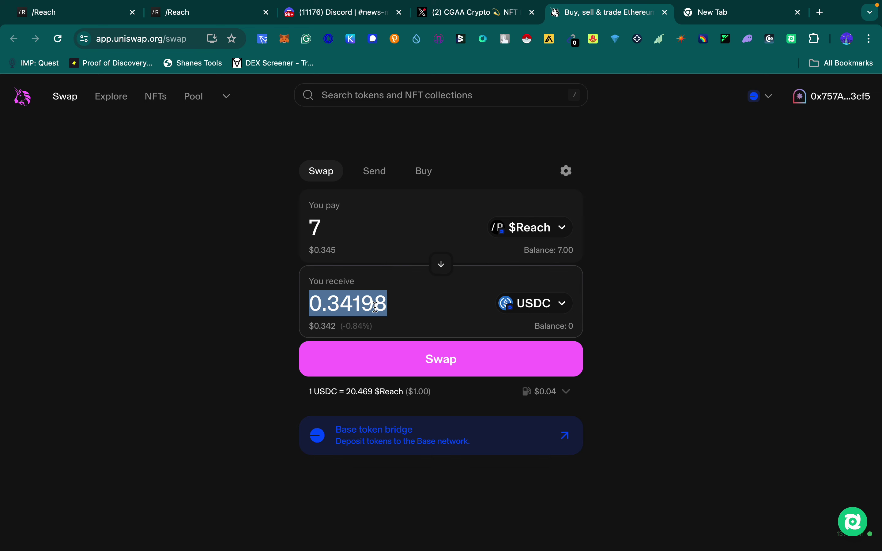
pyautogui.click(331, 230)
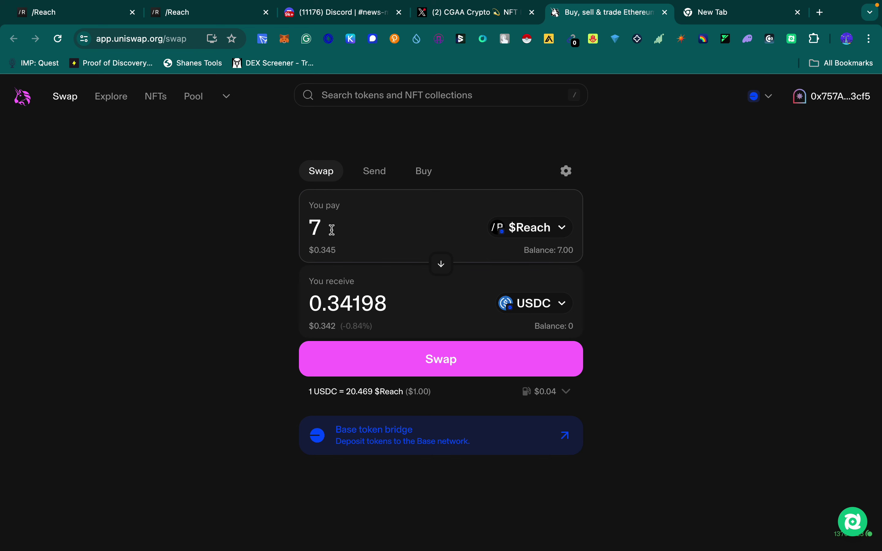
pyautogui.write('00')
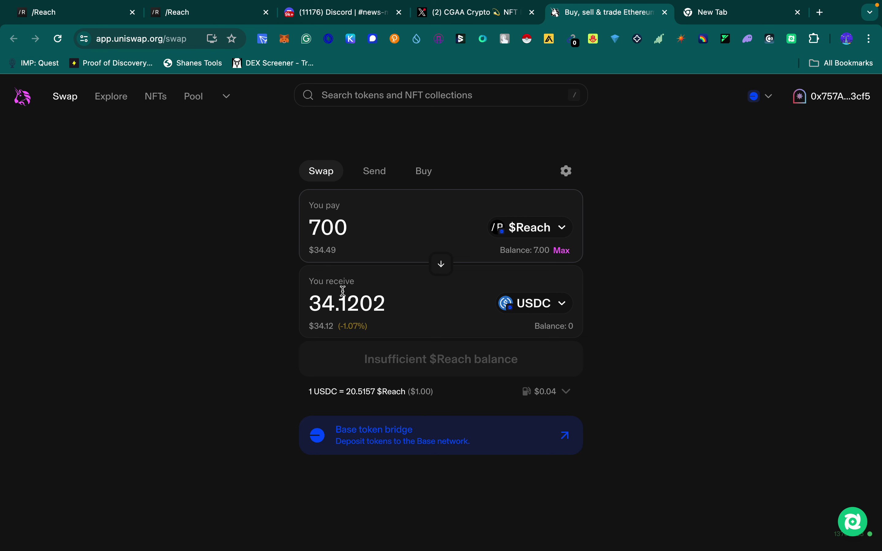
pyautogui.moveTo(398, 301); pyautogui.dragTo(288, 301)
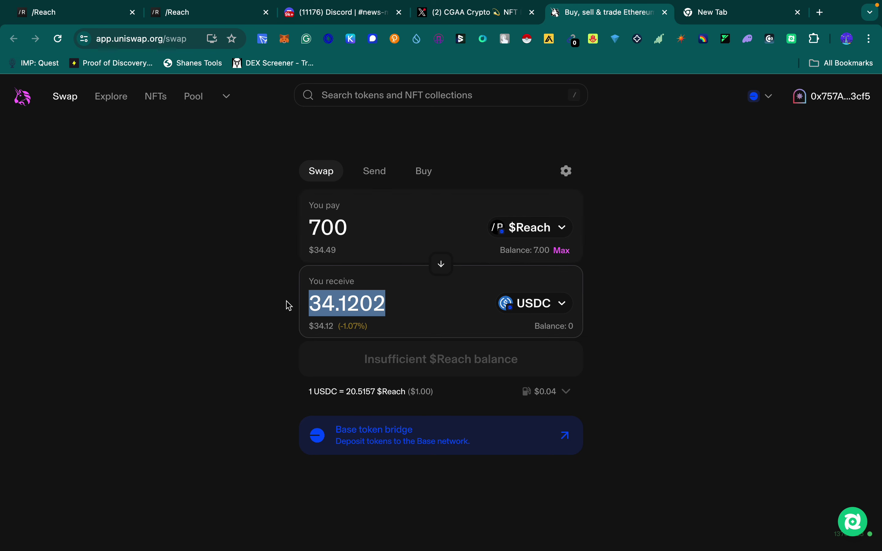
pyautogui.click(357, 228)
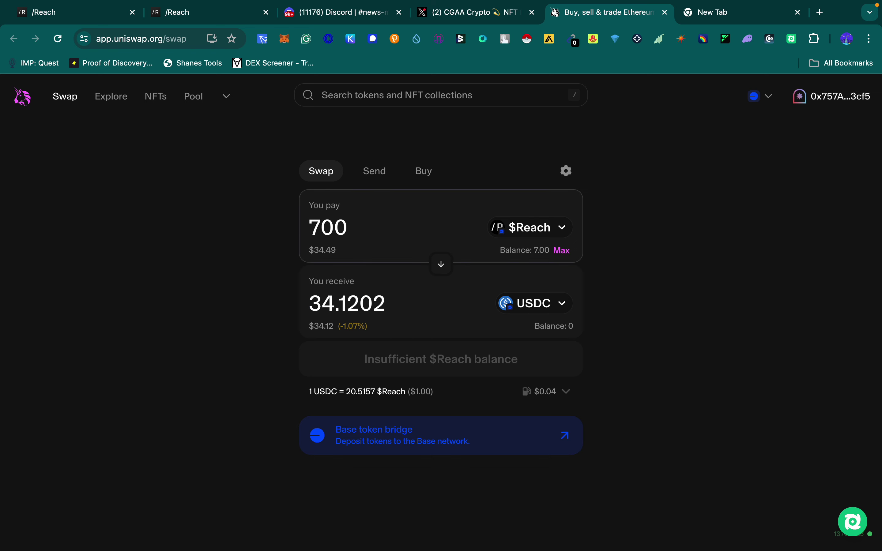
pyautogui.write('0')
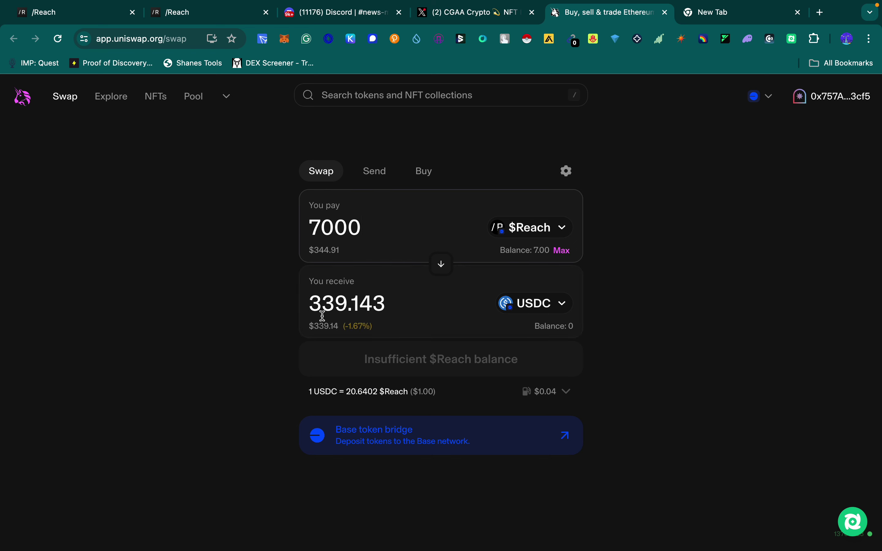
pyautogui.moveTo(393, 304); pyautogui.dragTo(292, 308)
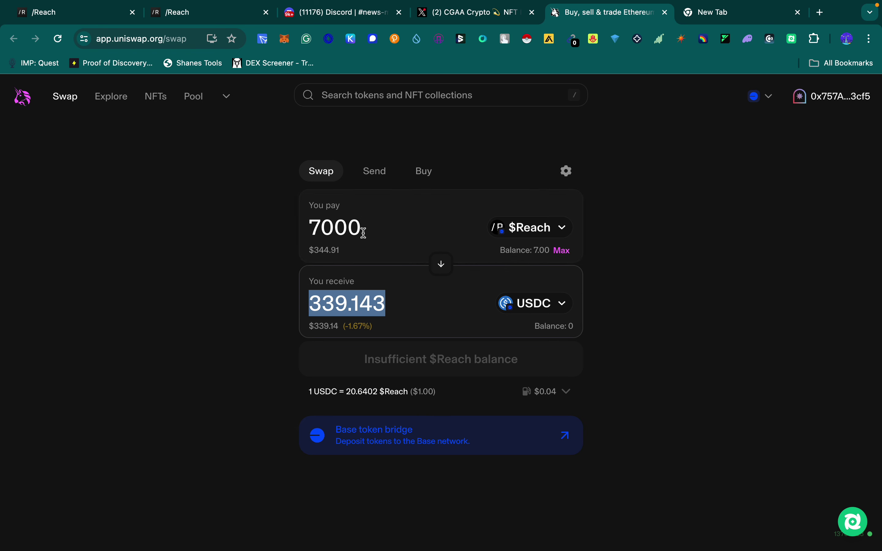
pyautogui.moveTo(363, 233); pyautogui.dragTo(298, 231)
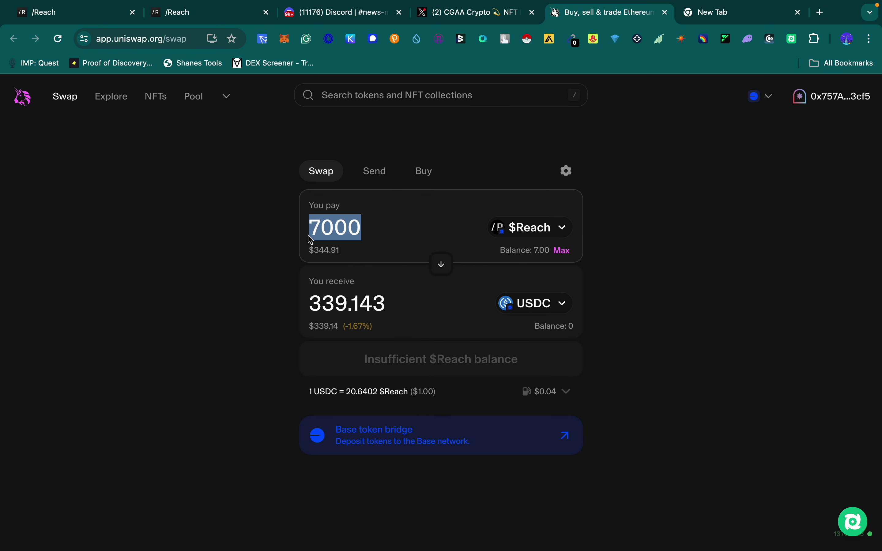
pyautogui.write('2000')
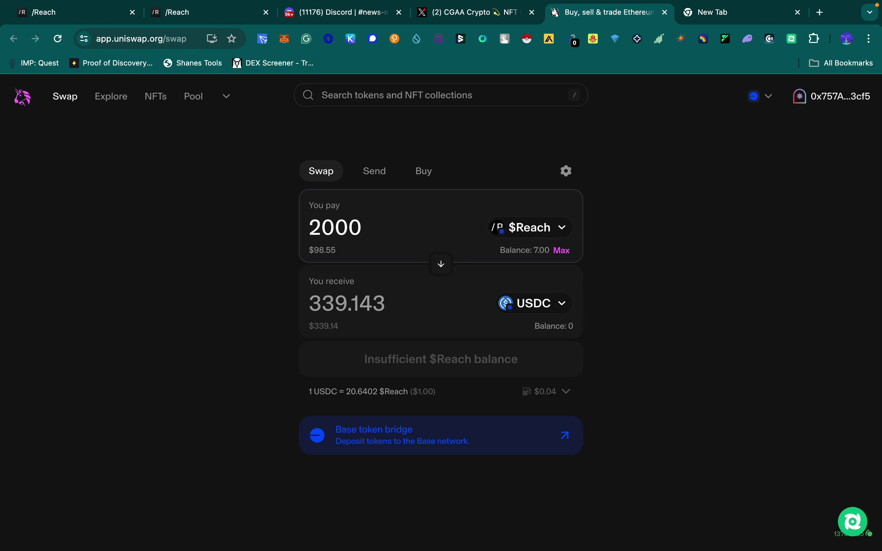
pyautogui.moveTo(392, 300); pyautogui.dragTo(284, 295)
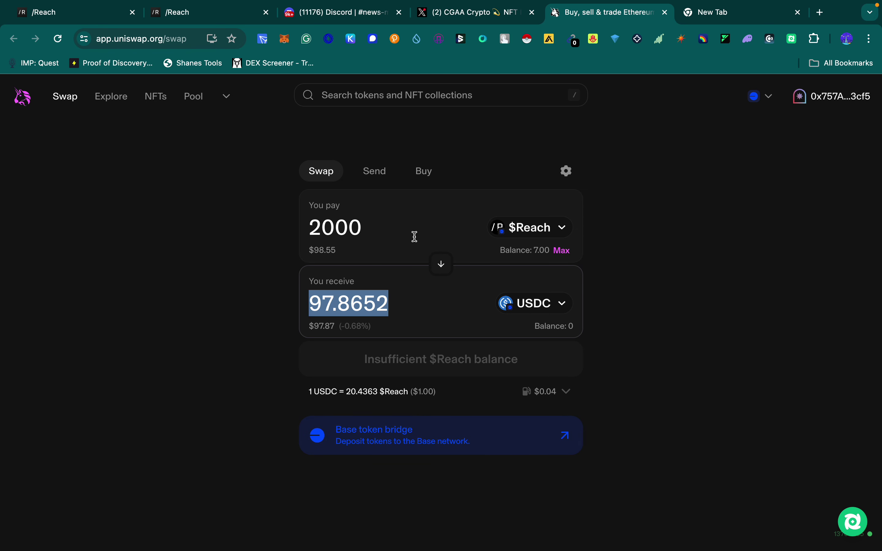
pyautogui.click(561, 252)
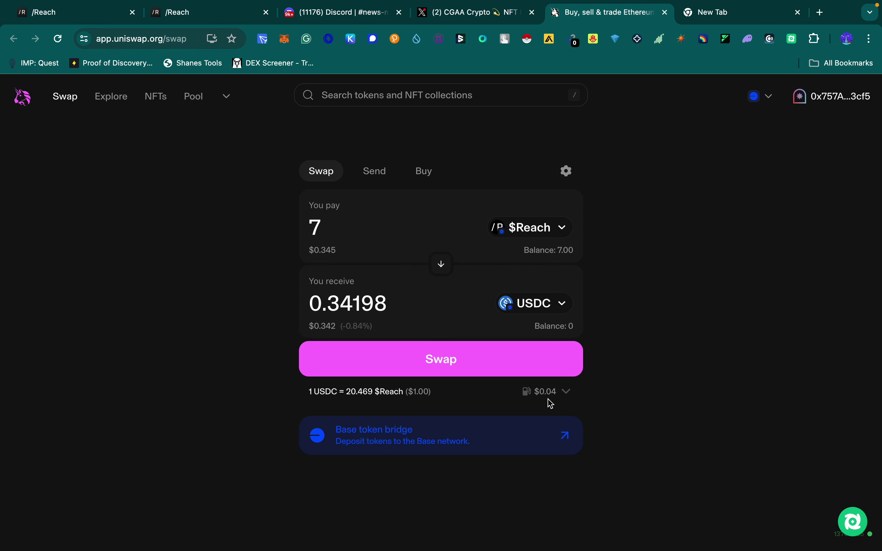
# Step: Review and confirm the 7 $Reach → 0.34198 USDC swap, approving it in MetaMask
pyautogui.moveTo(547, 400)
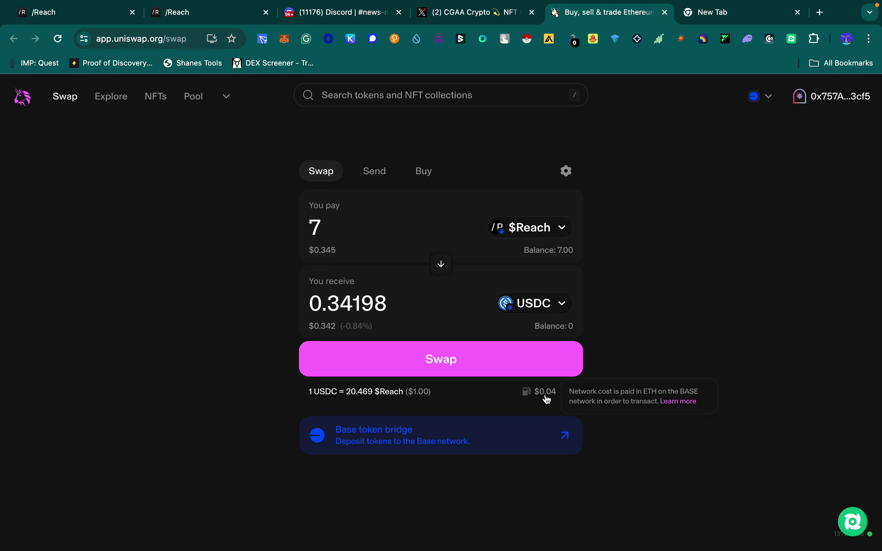
pyautogui.click(440, 362)
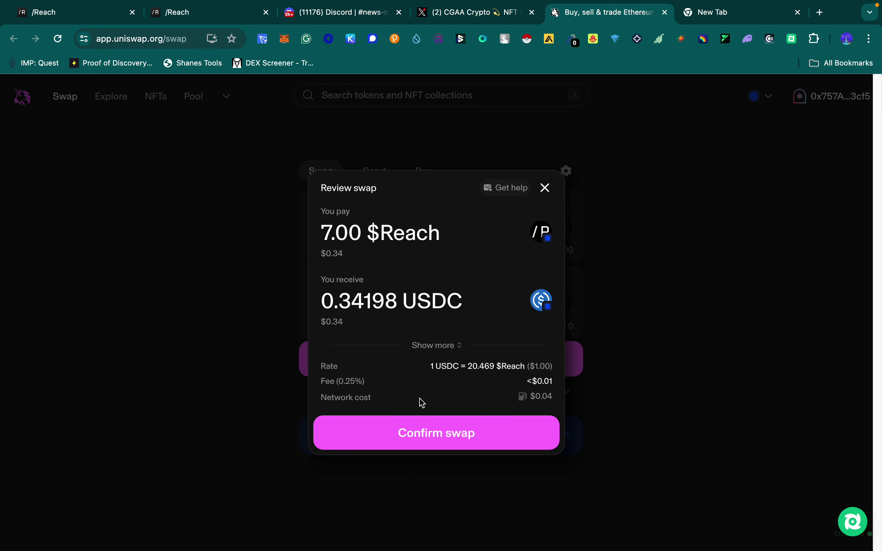
pyautogui.click(435, 439)
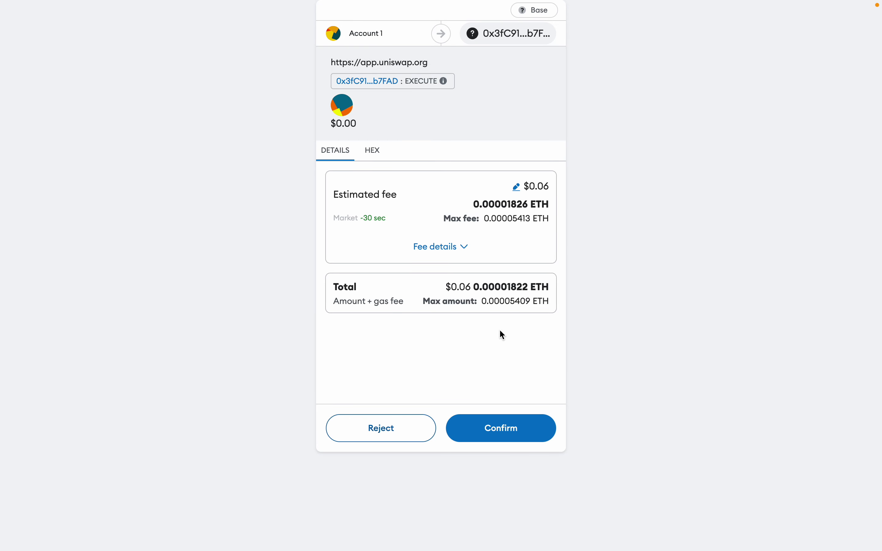
pyautogui.click(507, 431)
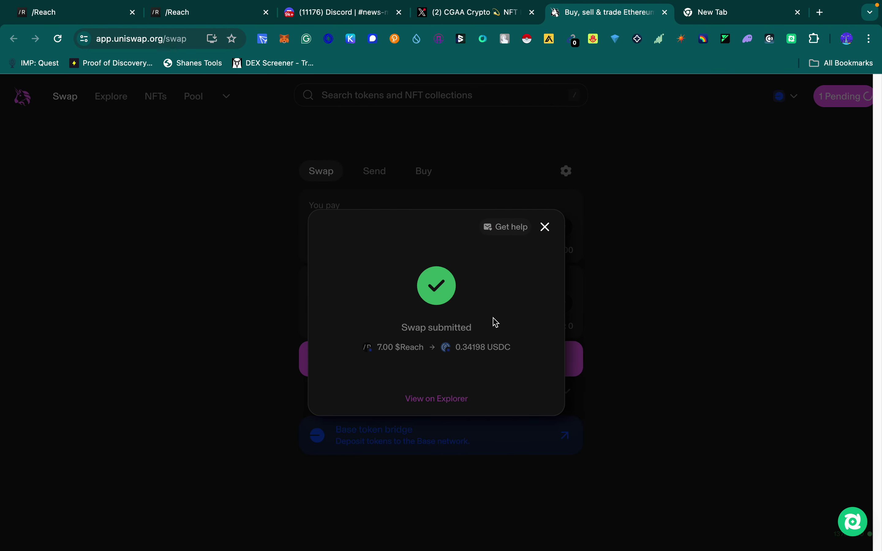
# Step: Check MetaMask's token list (0 $Reach, 0.0012 ETH), cancel Import tokens, and go to the new tab
pyautogui.click(285, 39)
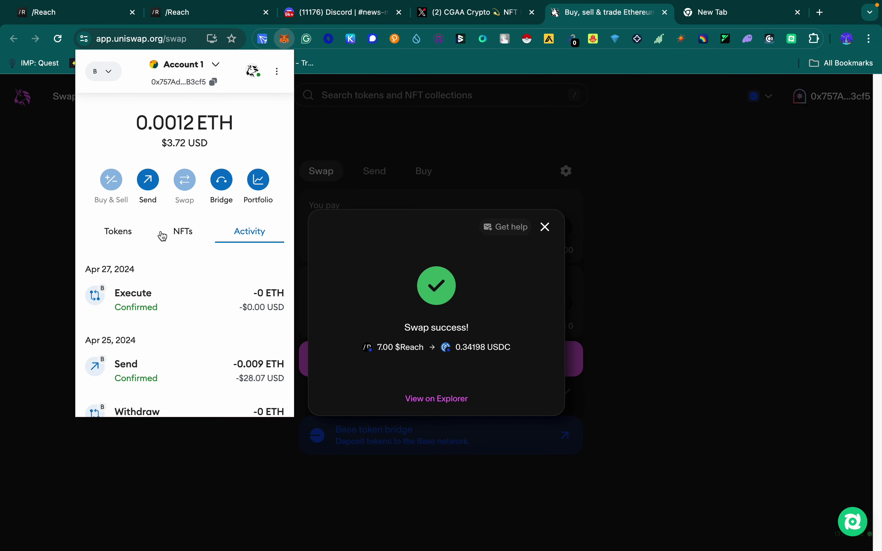
pyautogui.click(122, 233)
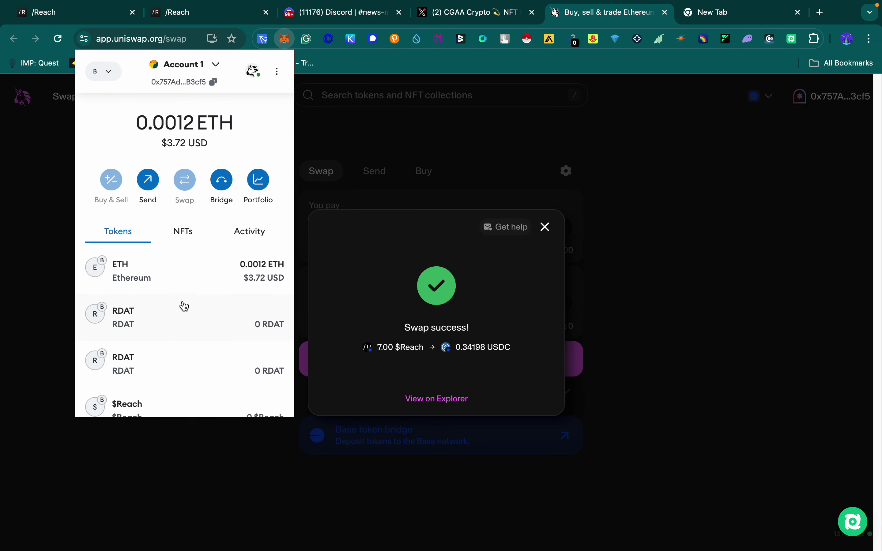
pyautogui.scroll(-3, 230, 311)
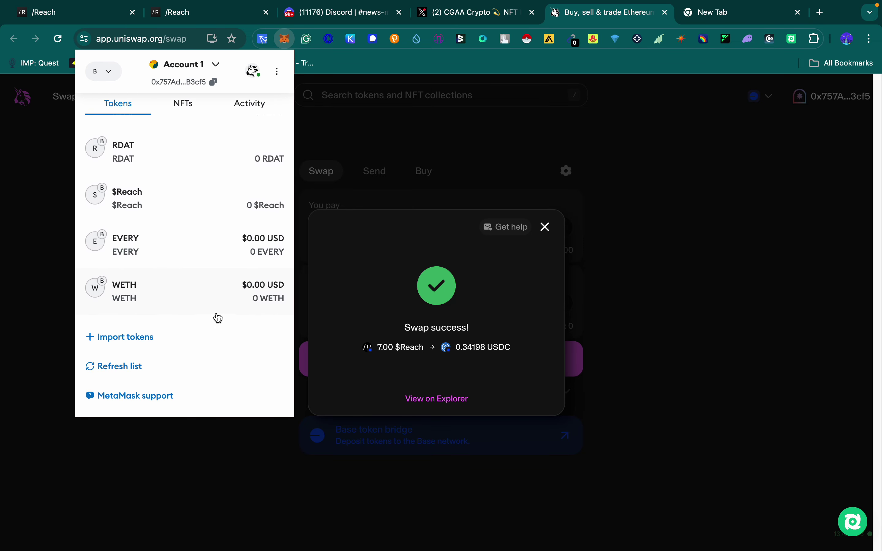
pyautogui.scroll(3, 203, 319)
pyautogui.scroll(-3, 202, 319)
pyautogui.click(133, 341)
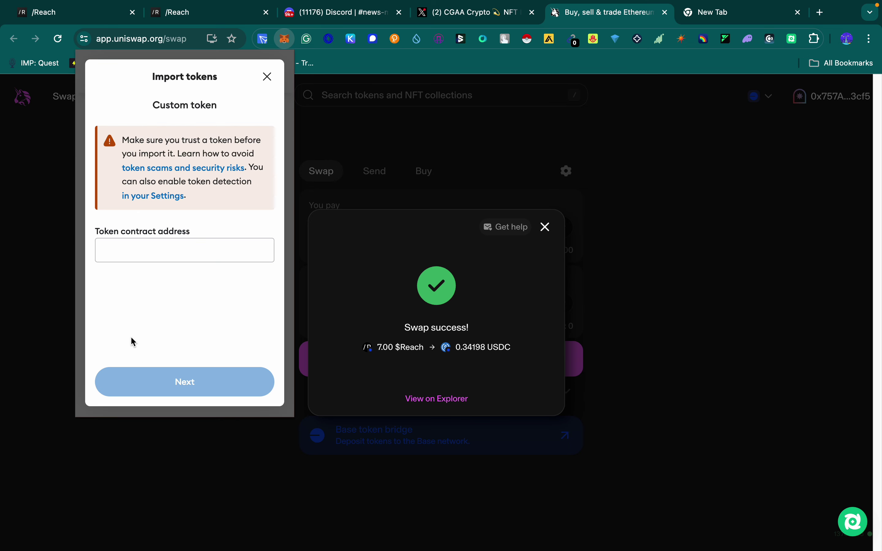
pyautogui.click(267, 77)
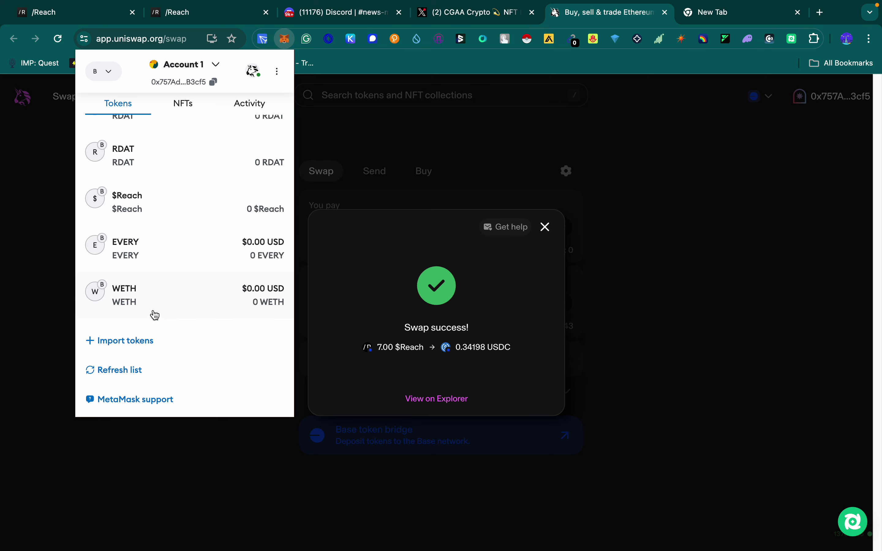
pyautogui.scroll(3, 155, 315)
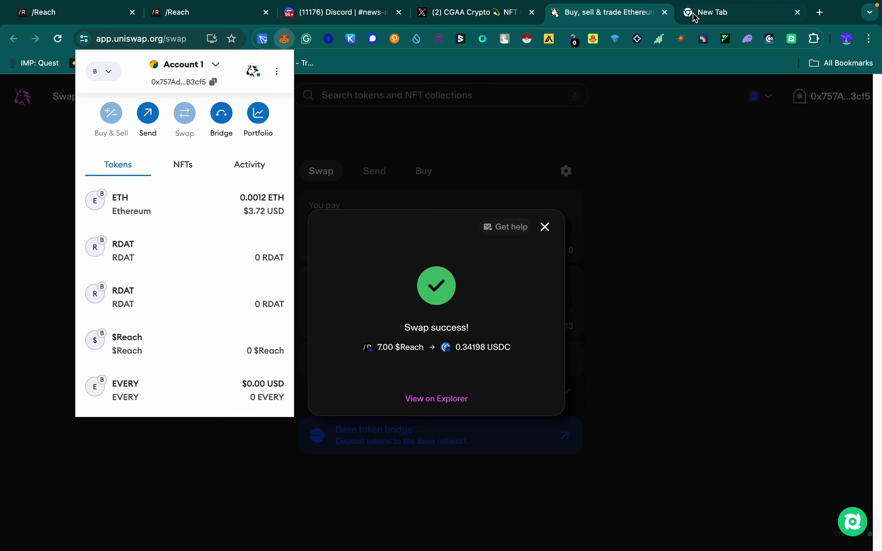
pyautogui.click(695, 15)
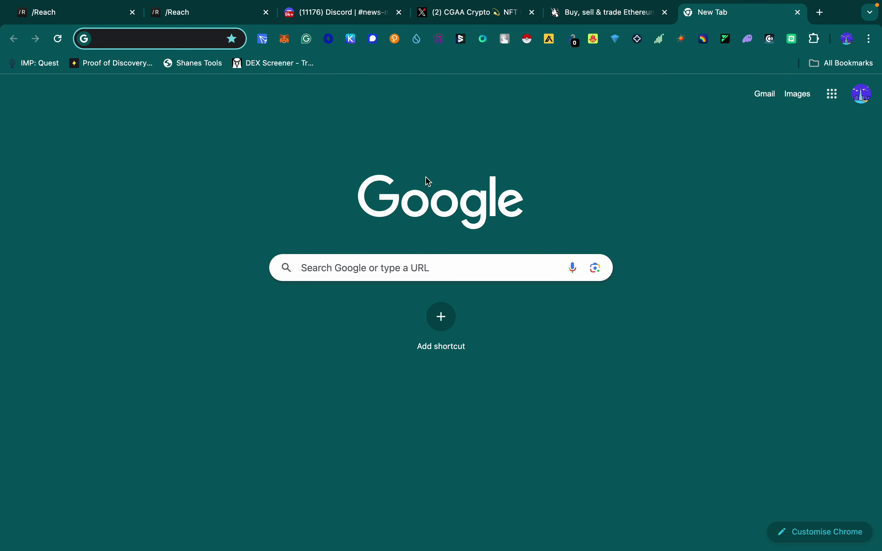
# Step: Search Google for 'coinm', open CoinMarketCap, and open the USDC coin page via 'usdc' search
pyautogui.click(321, 271)
pyautogui.write('coinm')
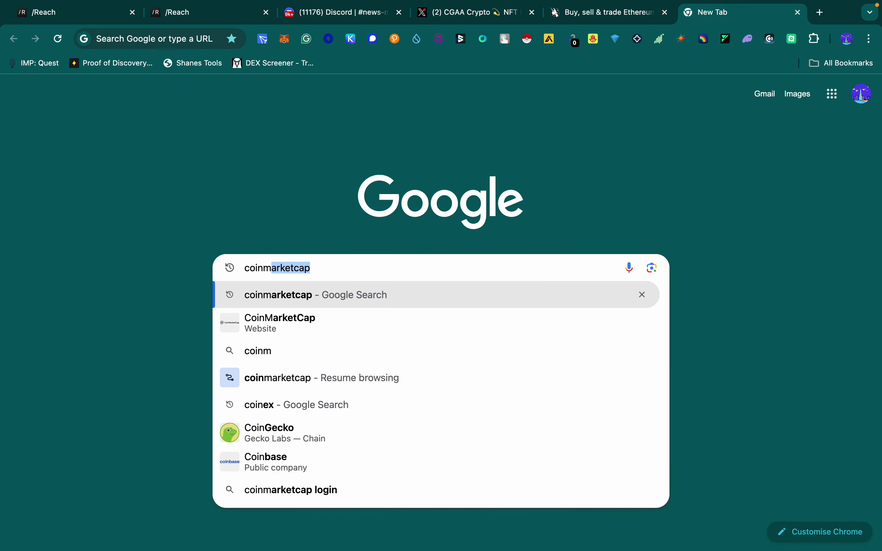
pyautogui.press('Return')
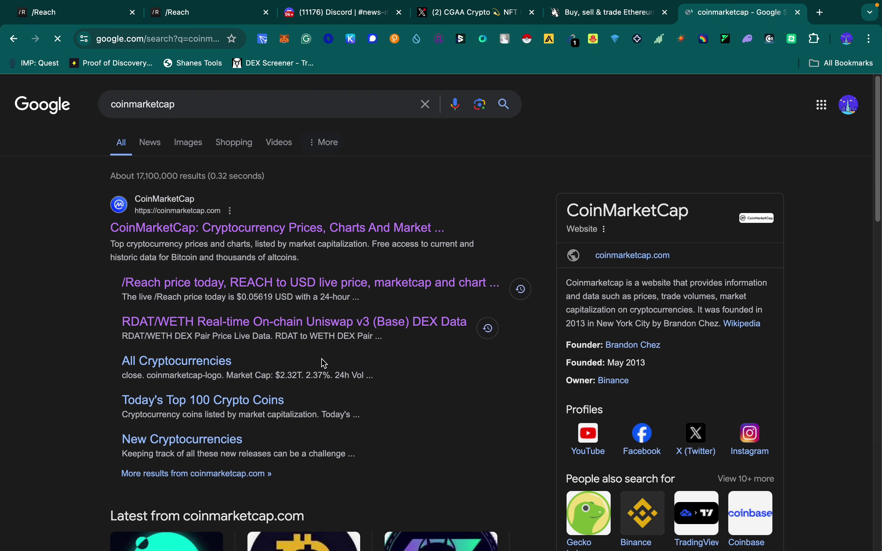
pyautogui.click(199, 230)
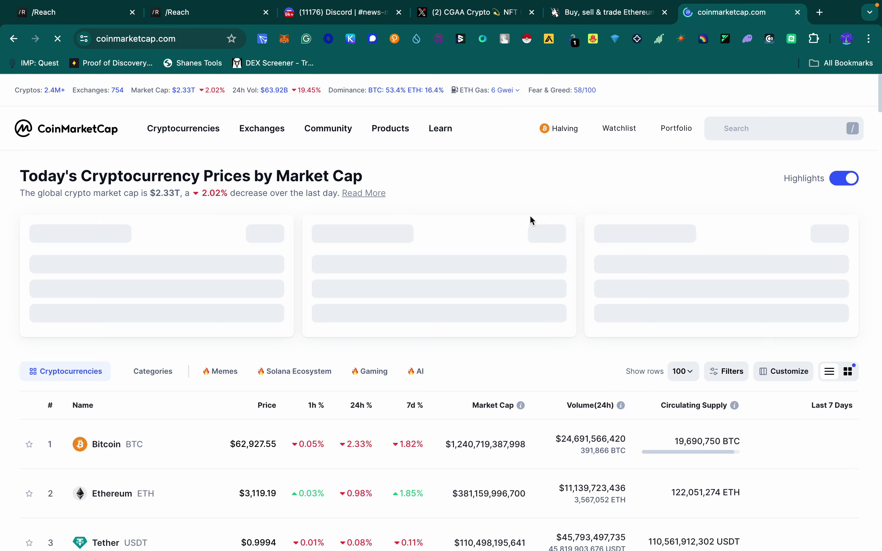
pyautogui.click(748, 134)
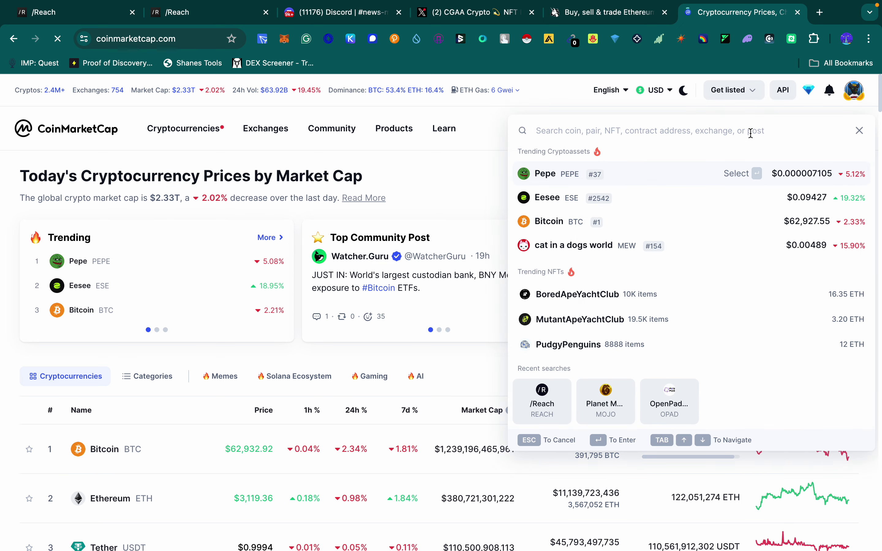
pyautogui.write('usdc')
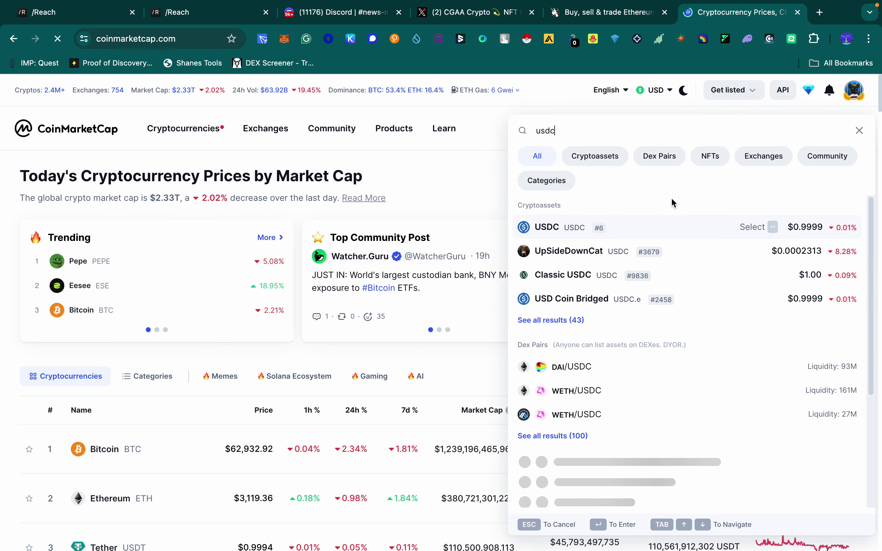
pyautogui.click(558, 227)
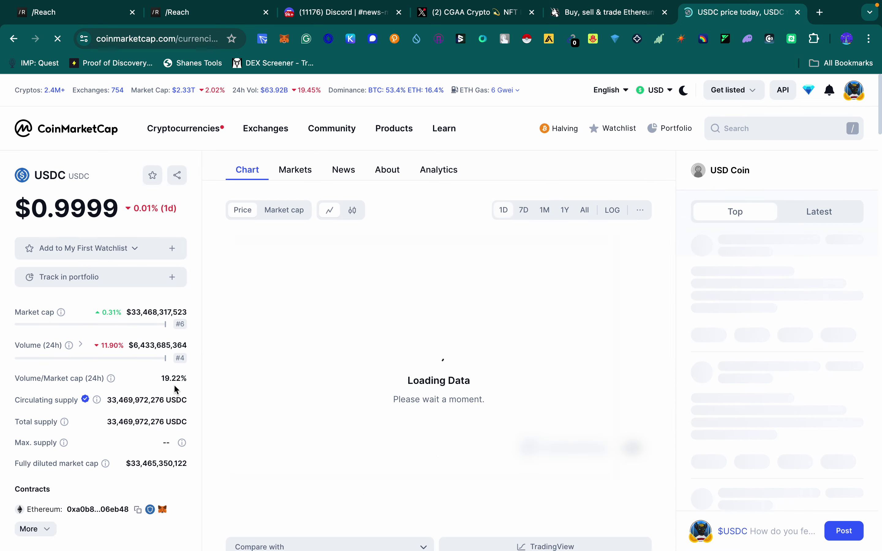
# Step: Expand USDC's full contracts list and copy the Base network contract address
pyautogui.scroll(-3, 145, 401)
pyautogui.click(46, 424)
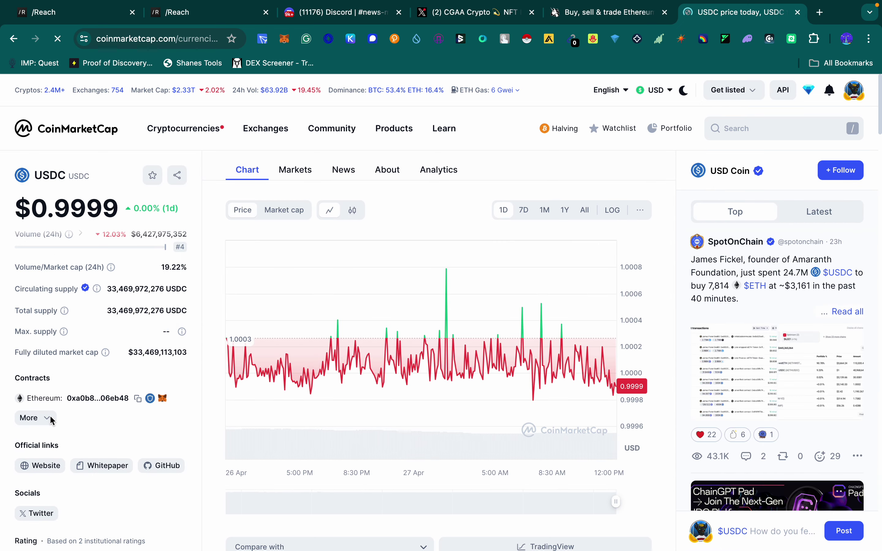
pyautogui.scroll(-1, 48, 414)
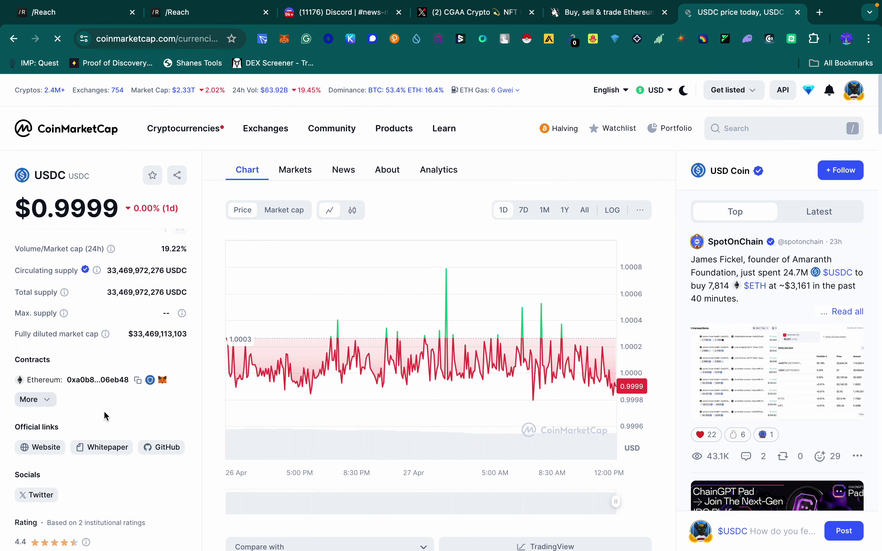
pyautogui.click(47, 402)
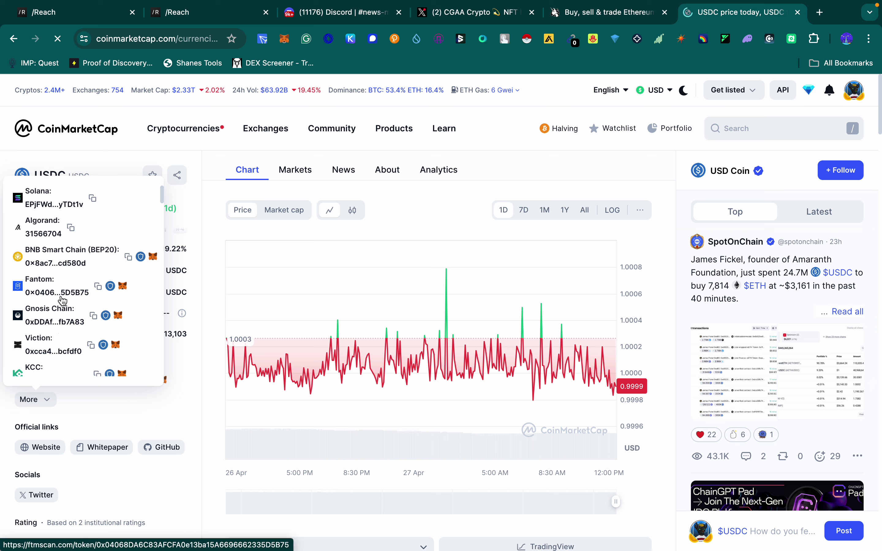
pyautogui.scroll(-3, 63, 302)
pyautogui.scroll(-5, 66, 305)
pyautogui.scroll(-5, 70, 313)
pyautogui.scroll(-5, 69, 318)
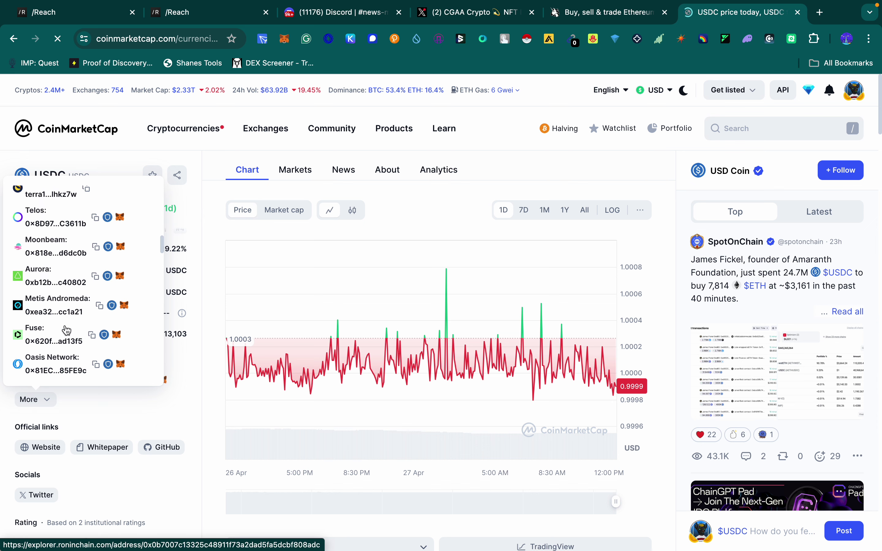
pyautogui.scroll(-5, 68, 330)
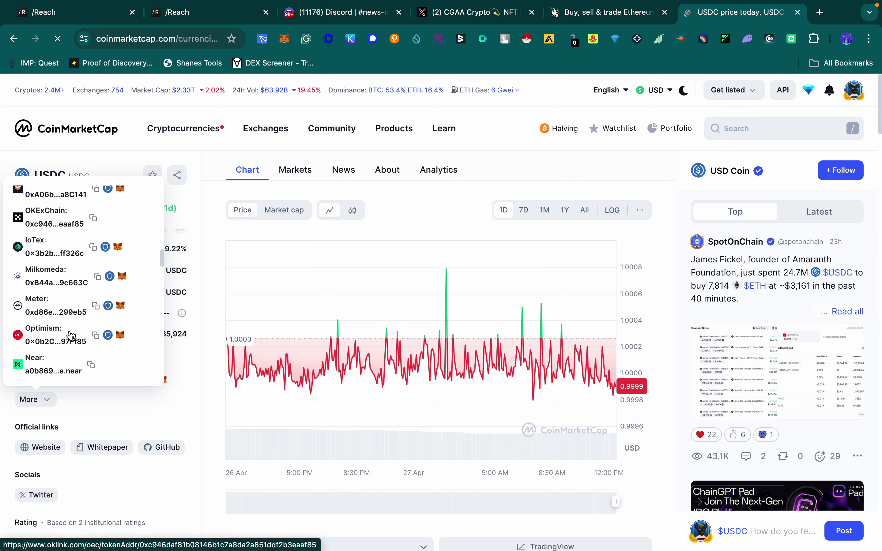
pyautogui.scroll(-3, 72, 335)
pyautogui.scroll(-4, 71, 333)
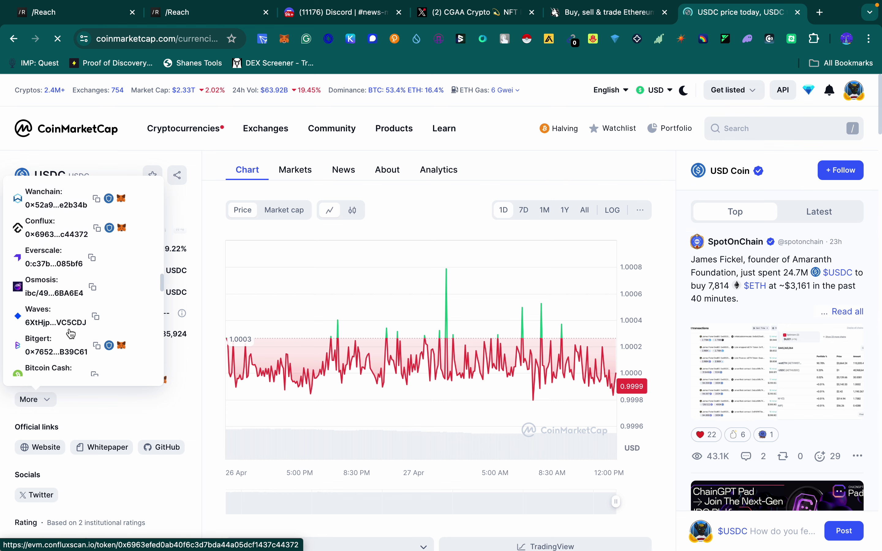
pyautogui.scroll(-8, 70, 333)
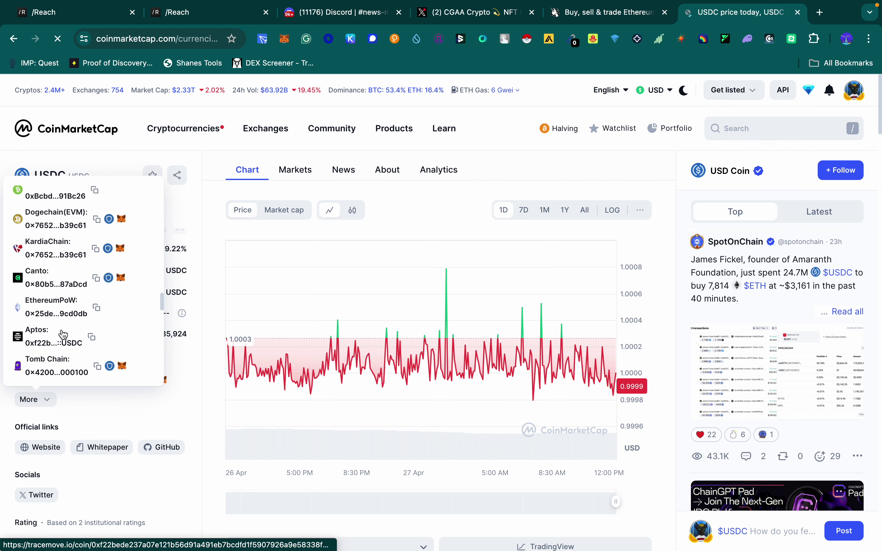
pyautogui.scroll(-6, 63, 335)
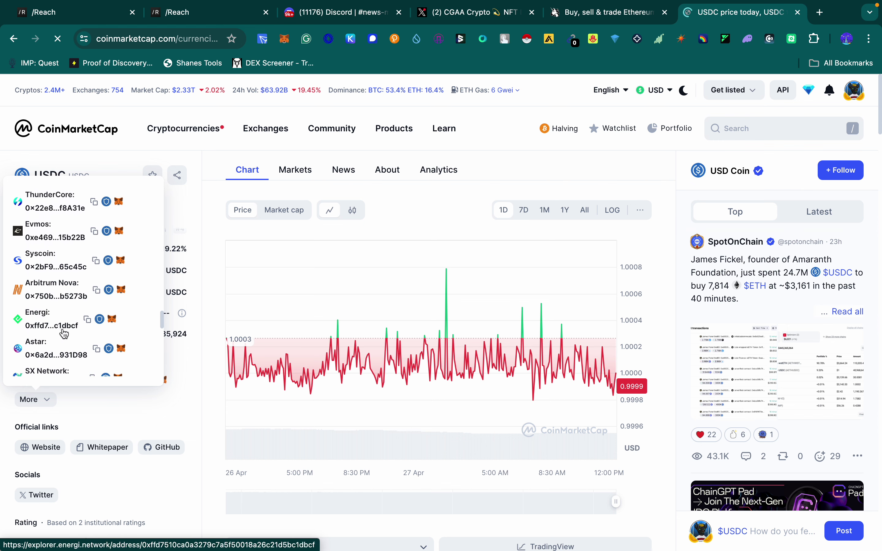
pyautogui.scroll(-10, 63, 334)
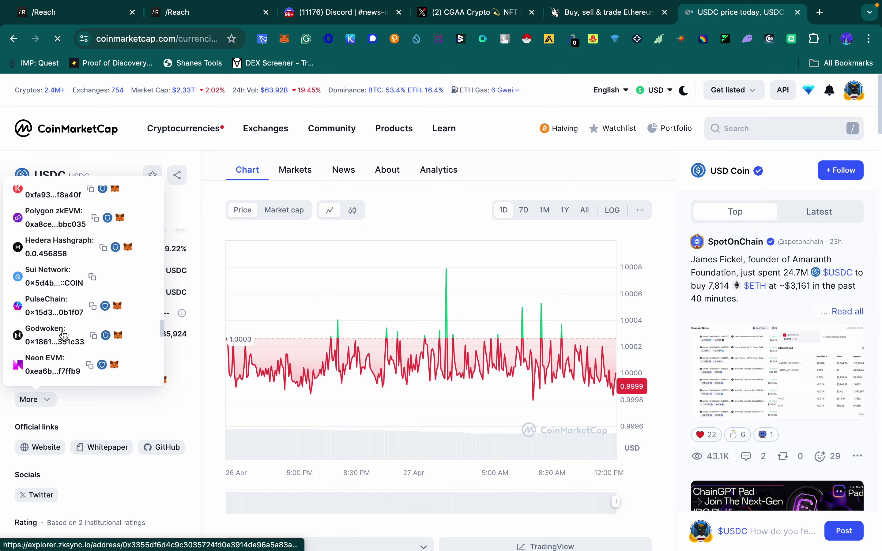
pyautogui.scroll(-2, 63, 336)
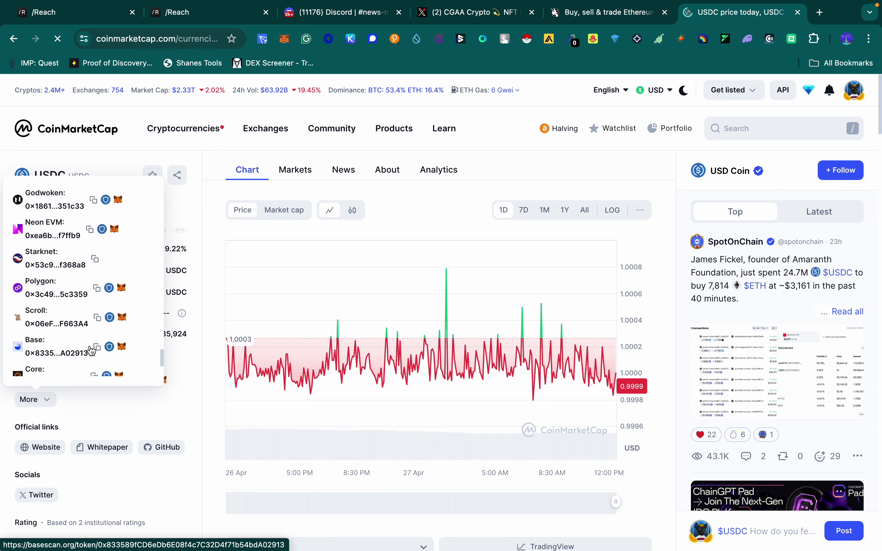
pyautogui.click(96, 348)
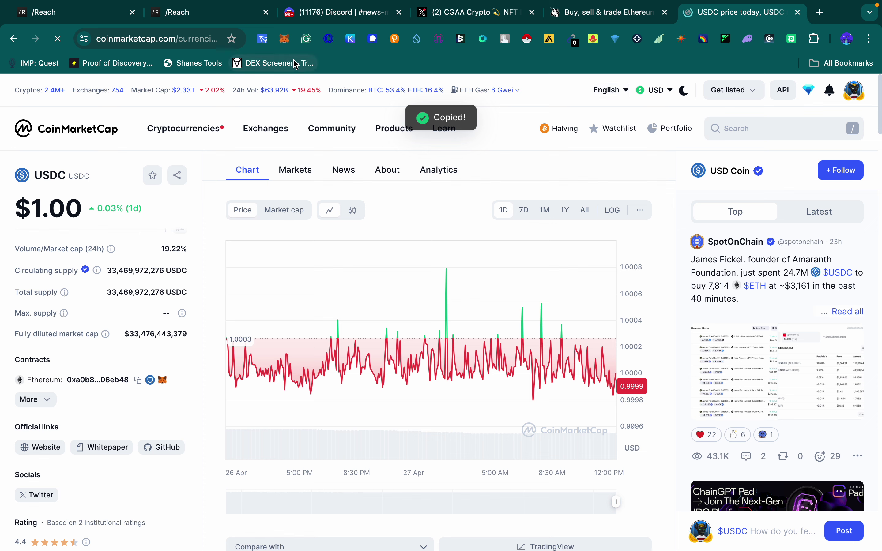
# Step: Open MetaMask and start a custom token import from the Tokens list
pyautogui.click(285, 38)
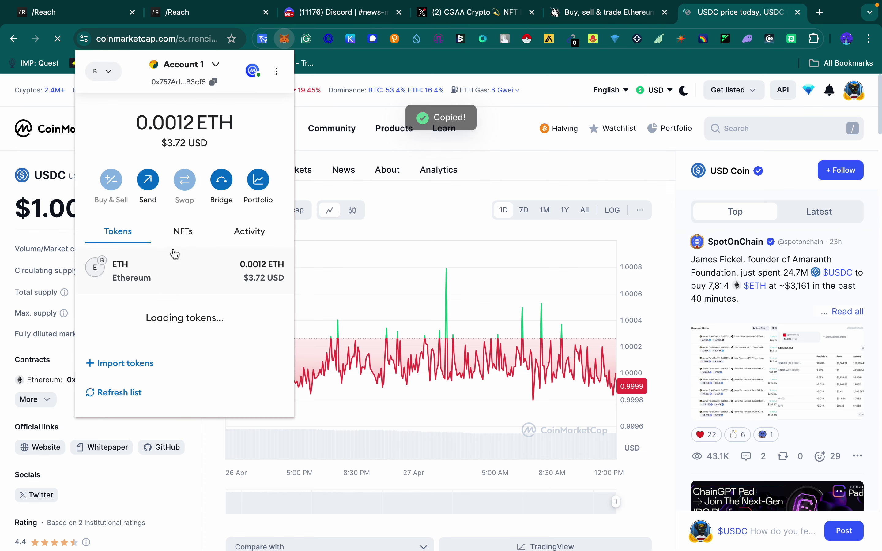
pyautogui.scroll(-3, 186, 310)
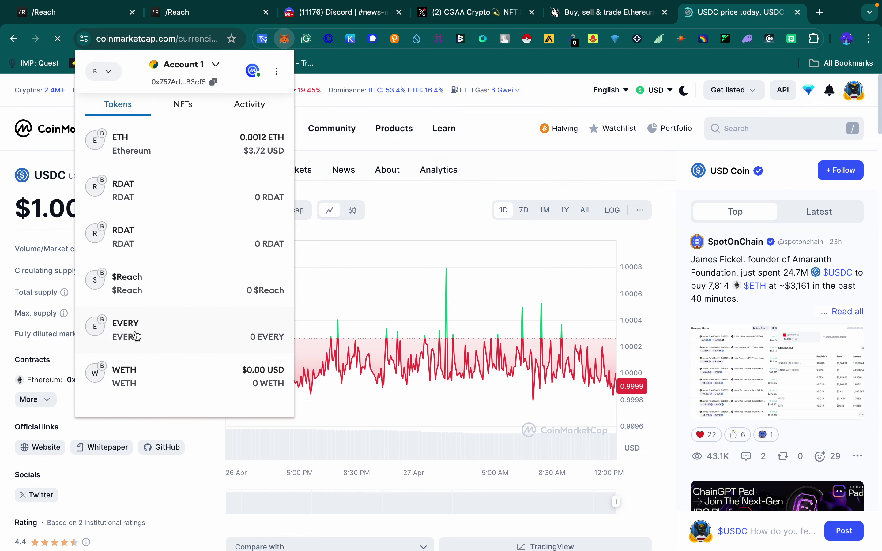
pyautogui.scroll(3, 185, 296)
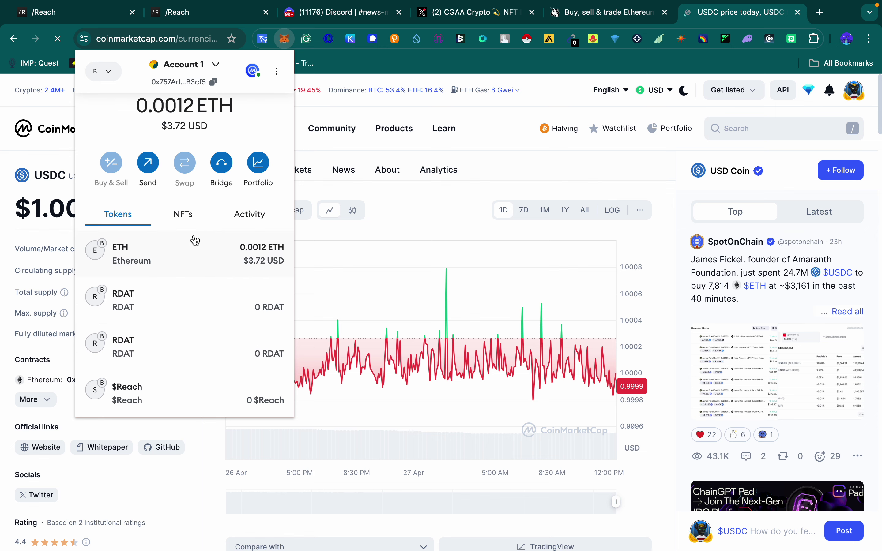
pyautogui.scroll(-4, 167, 350)
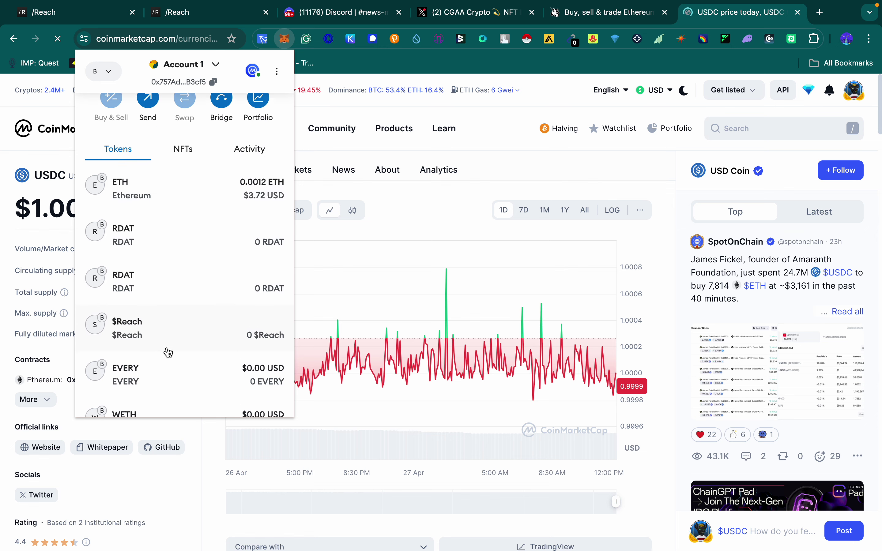
pyautogui.click(142, 341)
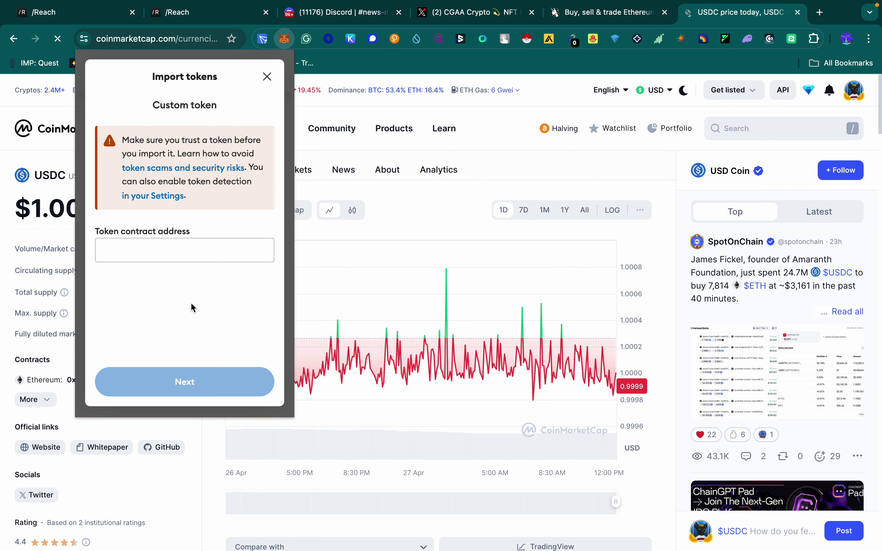
# Step: Paste the Base USDC contract address and import USDC, showing a 0.34301 USDC balance
pyautogui.click(141, 253)
pyautogui.press('super+v')
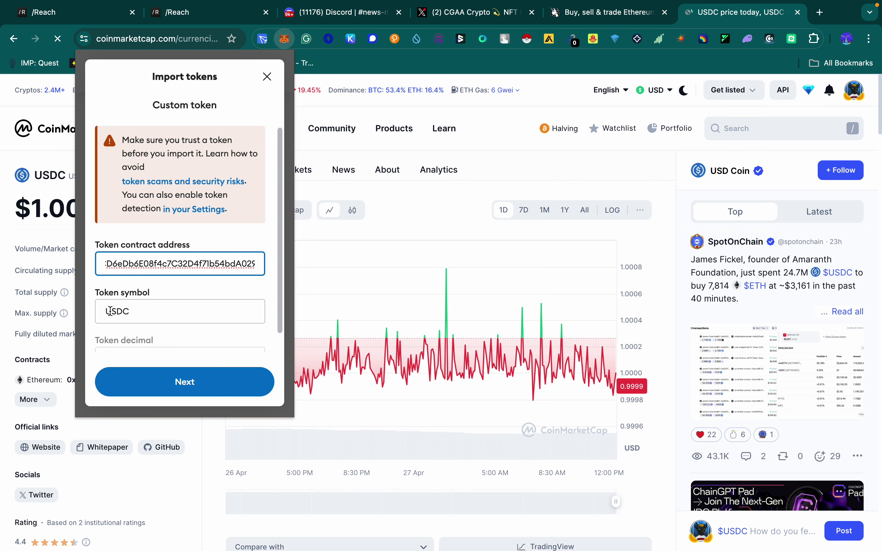
pyautogui.scroll(-1, 153, 321)
pyautogui.click(170, 383)
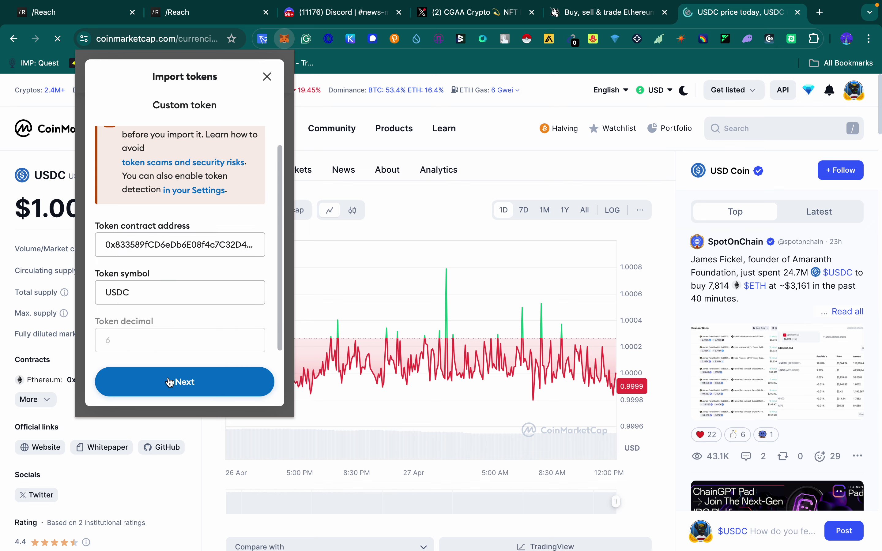
pyautogui.click(221, 384)
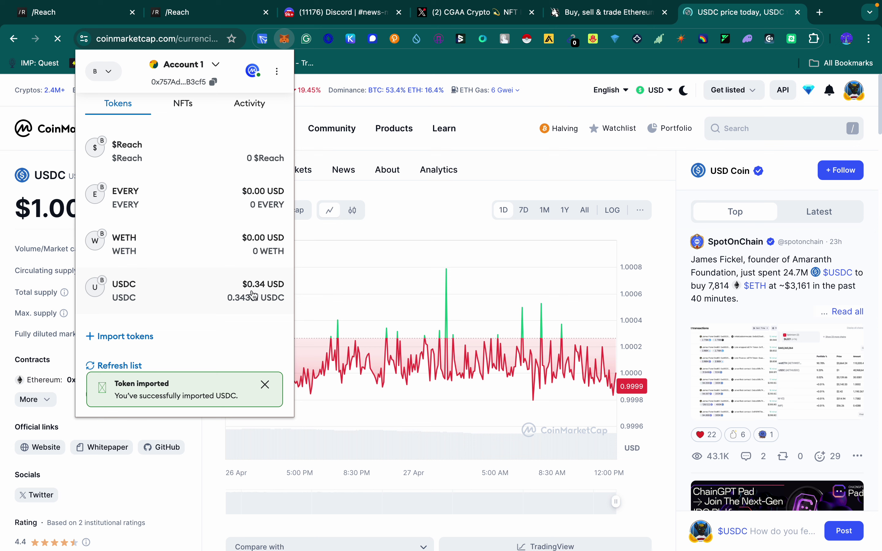
pyautogui.scroll(1, 183, 208)
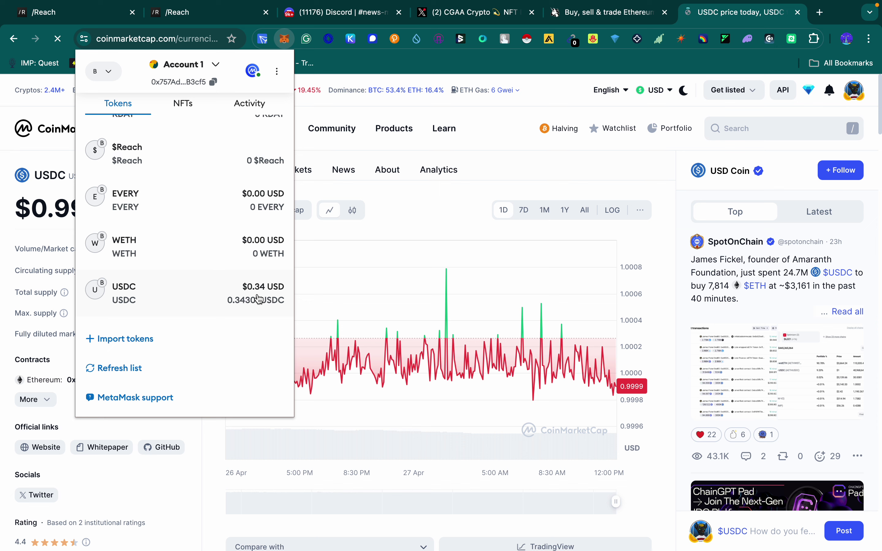
# Step: Prepare a MetaMask send of the full 0.343018 USDC balance to Account 1
pyautogui.click(176, 301)
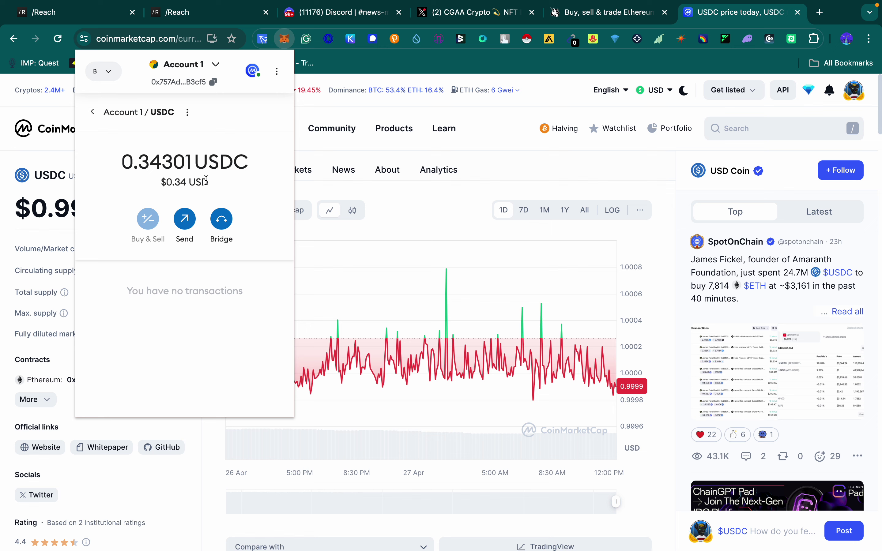
pyautogui.click(184, 221)
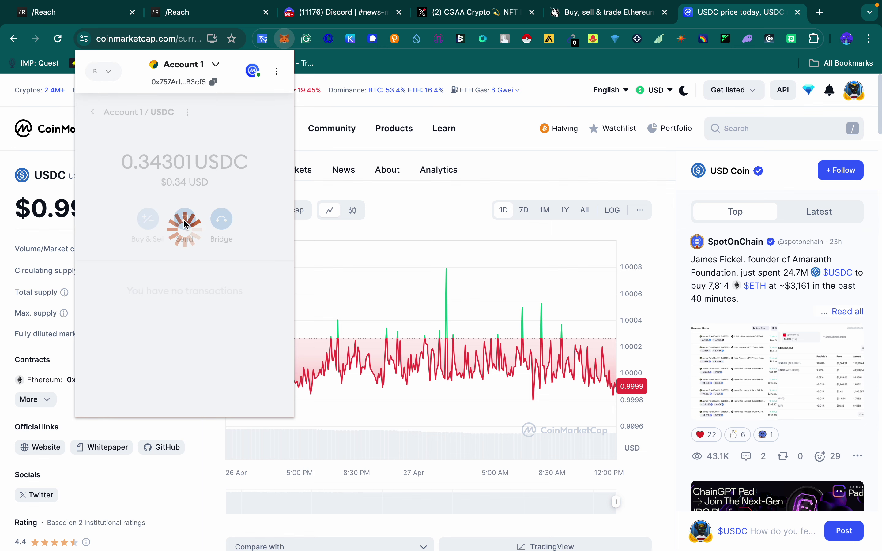
pyautogui.click(150, 218)
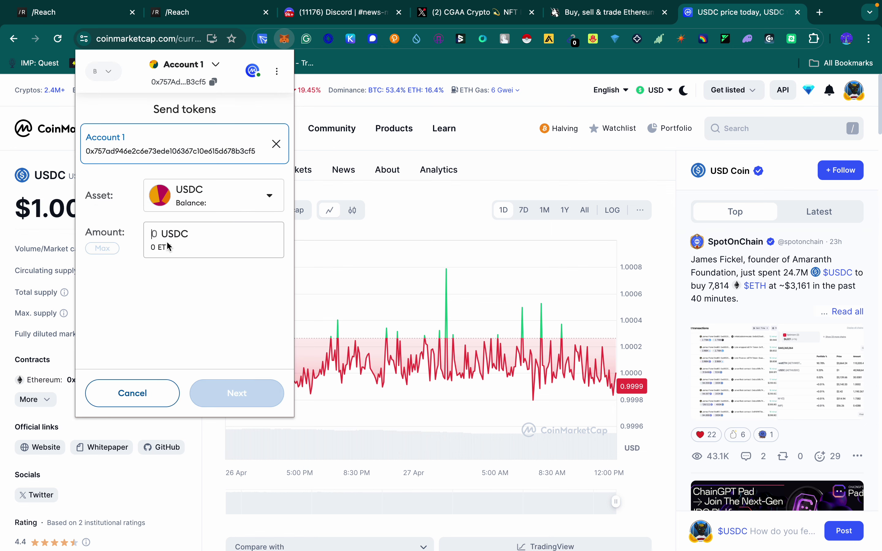
pyautogui.click(113, 252)
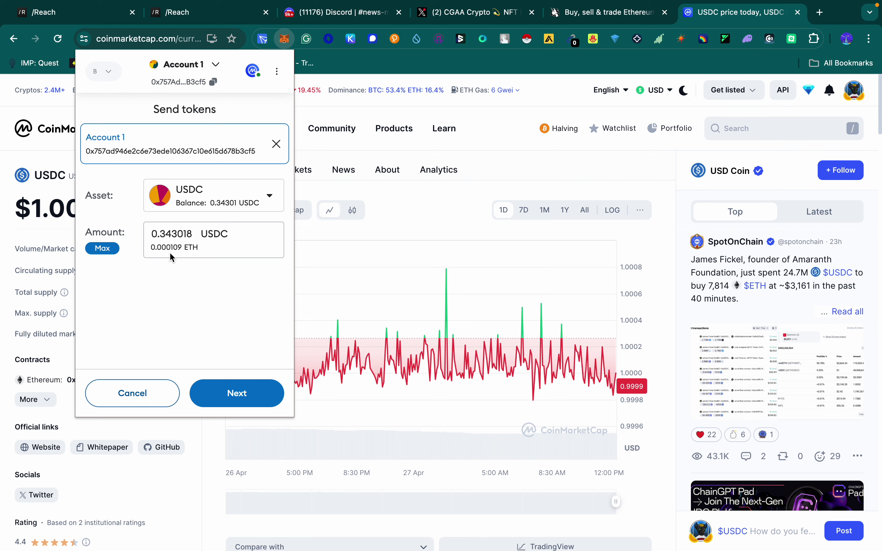
pyautogui.moveTo(186, 249); pyautogui.dragTo(144, 249)
pyautogui.click(204, 257)
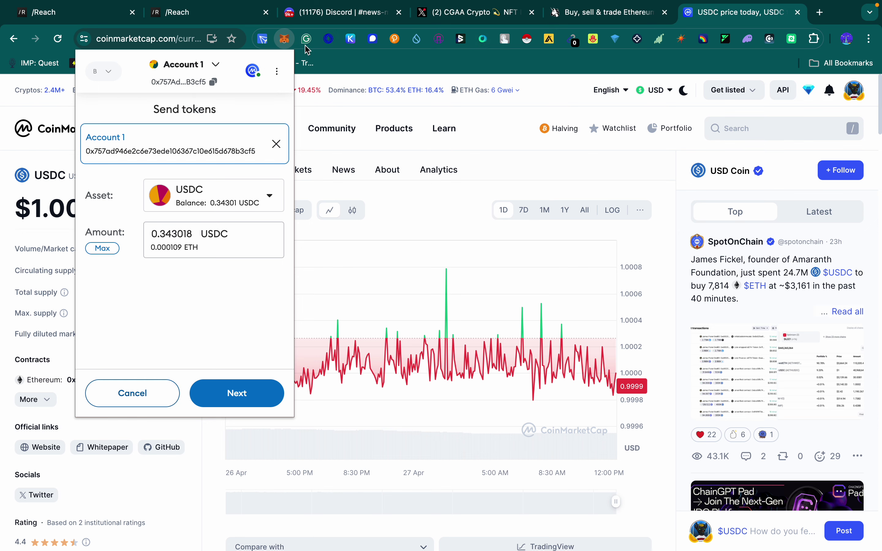
pyautogui.click(208, 19)
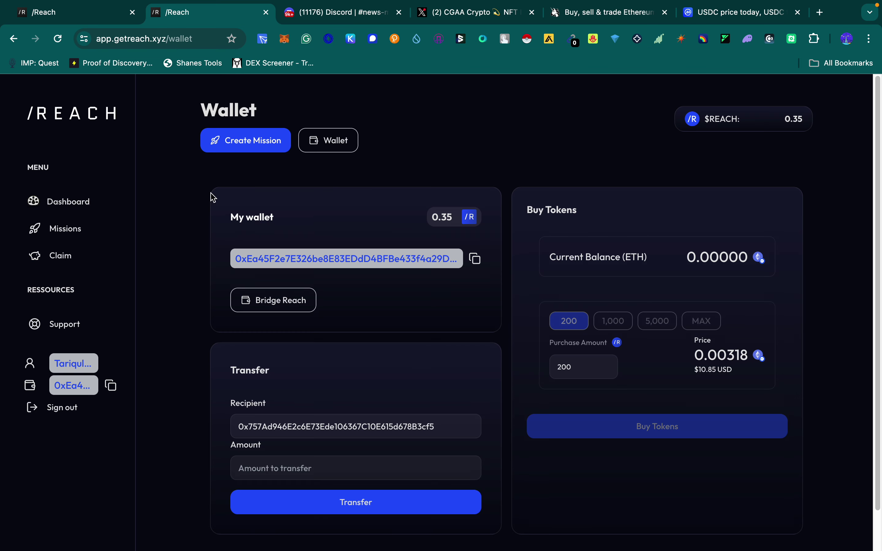
# Step: Open the /Reach dashboard and view Missions listing DexEye, Agora and Aleco rewards
pyautogui.click(80, 210)
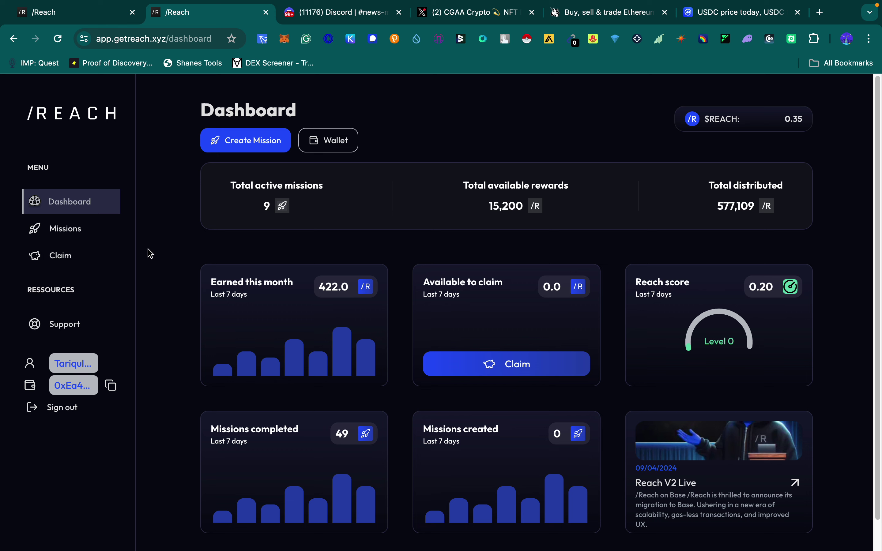
pyautogui.click(84, 234)
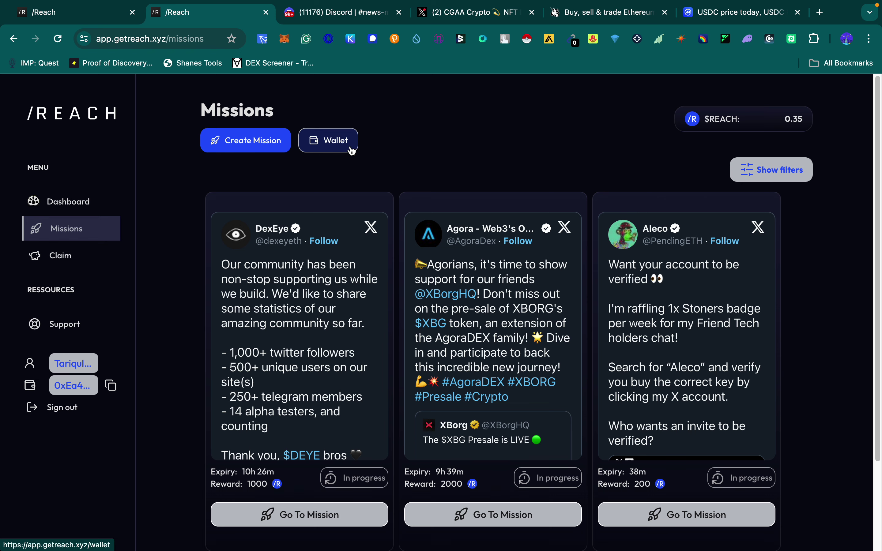
pyautogui.click(65, 208)
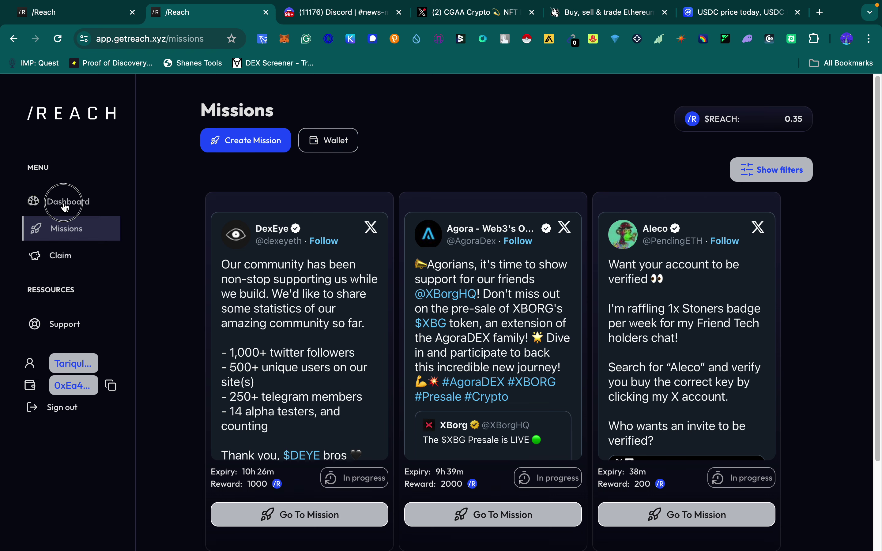